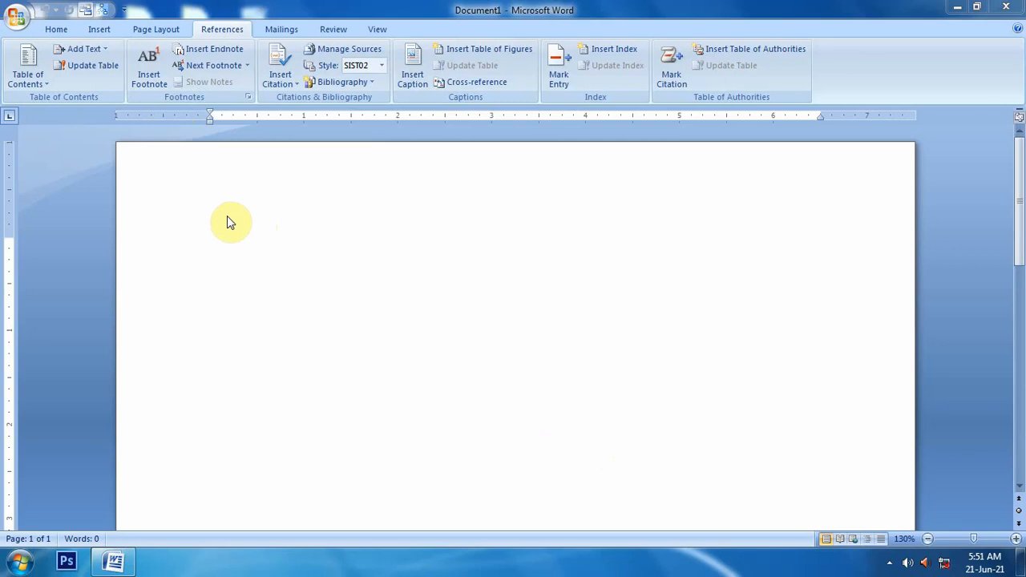
Step: Generate sample paragraphs in the blank document using the =rand() formula
{"action": "left_click", "coordinate": [265, 219]}
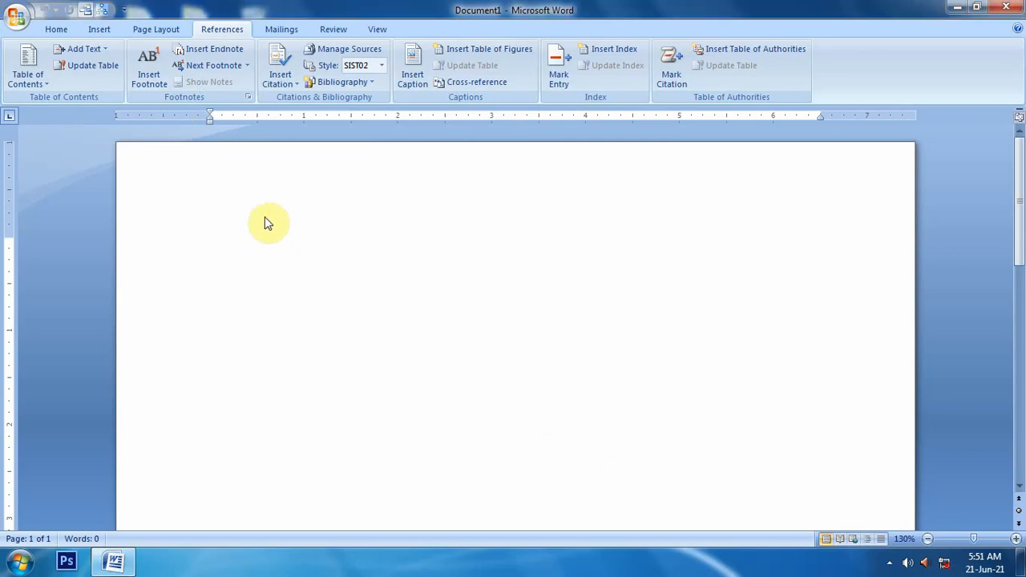
{"action": "type", "text": "=rand"}
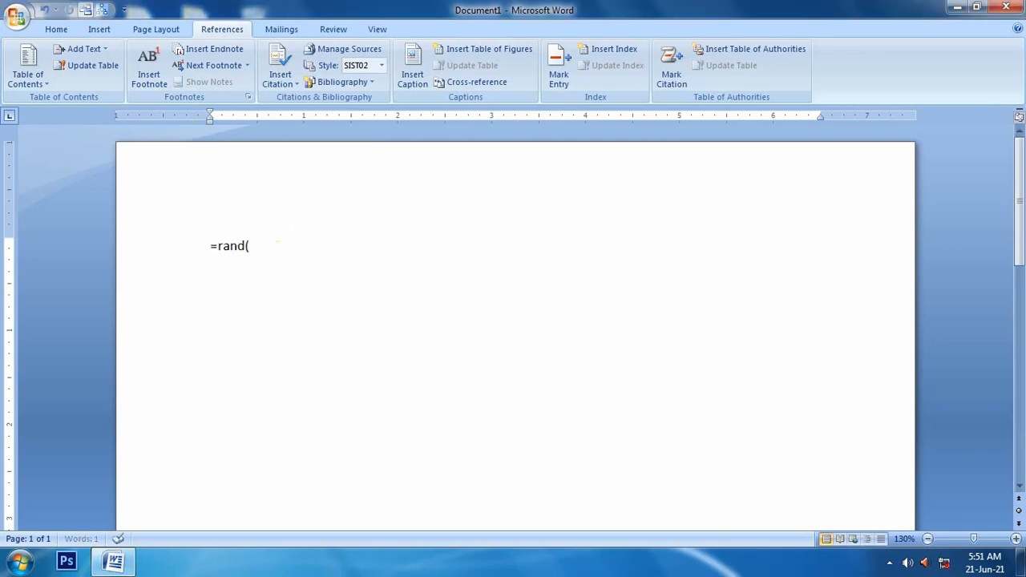
{"action": "type", "text": "()"}
{"action": "key", "text": "Return"}
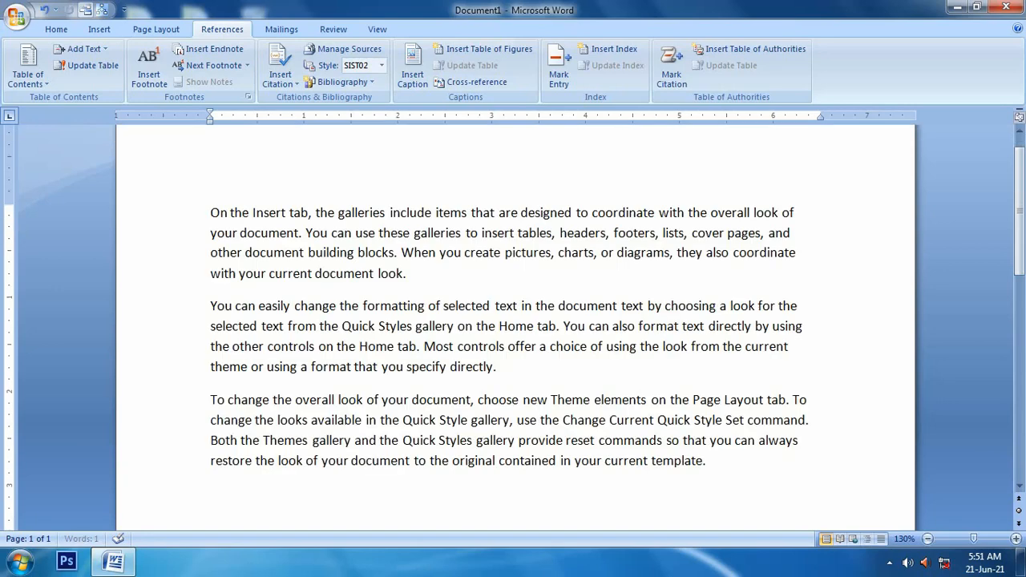
Step: Copy all the sample paragraphs and paste them three more times at the end of the document
{"action": "left_click", "coordinate": [716, 464]}
{"action": "left_click_drag", "start_coordinate": [716, 464], "coordinate": [191, 226]}
{"action": "key", "text": "ctrl+c"}
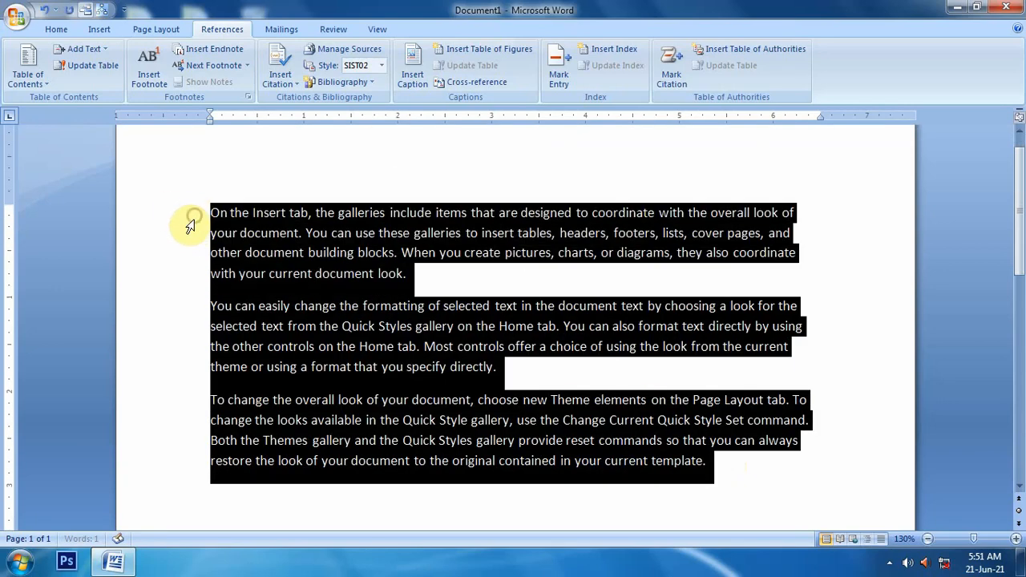
{"action": "left_click", "coordinate": [231, 485]}
{"action": "left_click", "coordinate": [217, 489]}
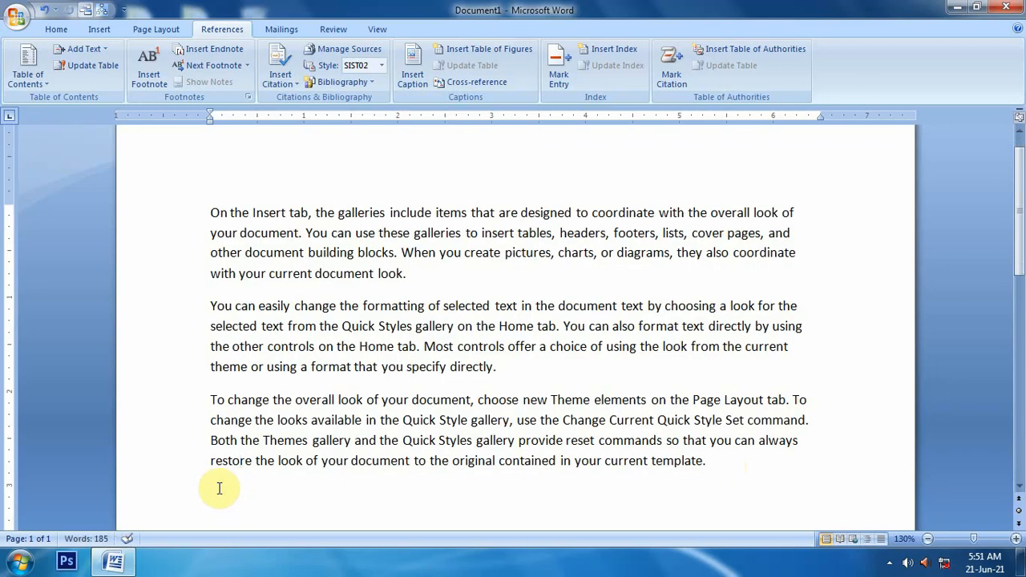
{"action": "key", "text": "ctrl+v"}
{"action": "scroll", "coordinate": [222, 488], "scroll_direction": "down", "scroll_amount": 8}
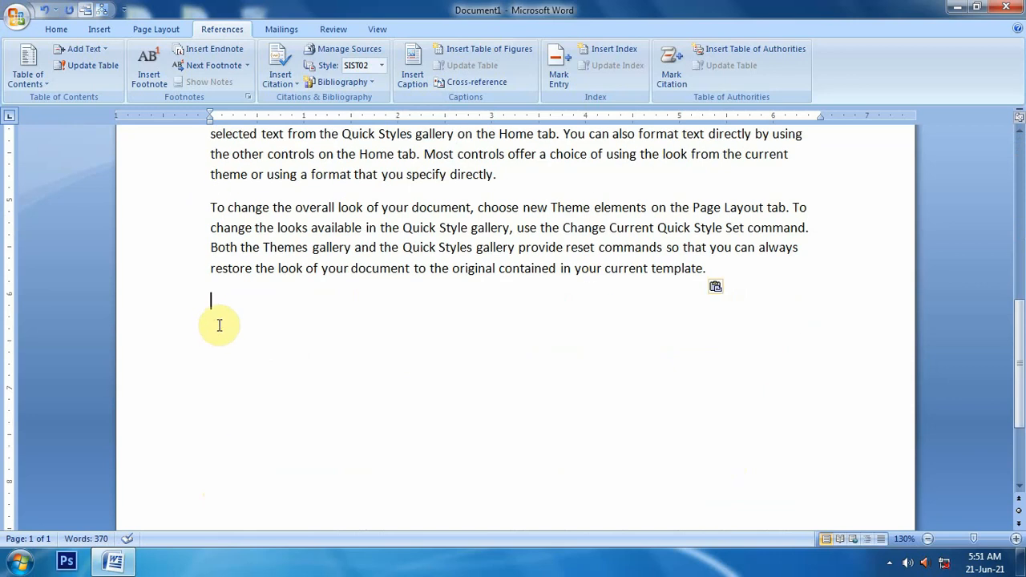
{"action": "key", "text": "ctrl+v"}
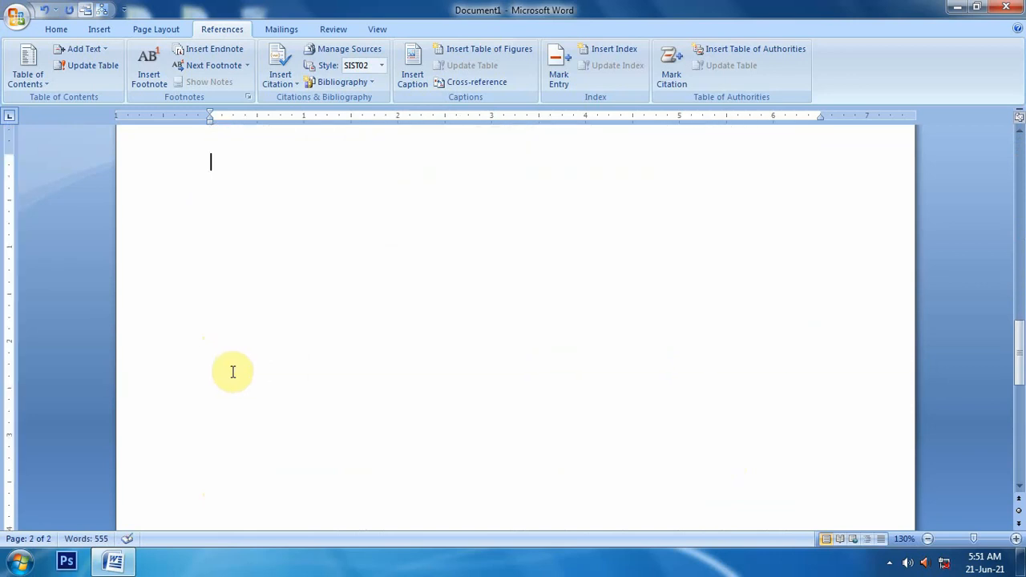
{"action": "key", "text": "ctrl+v"}
Step: Zoom out to review the pasted text across both pages, then zoom back in
{"action": "left_click", "coordinate": [928, 538]}
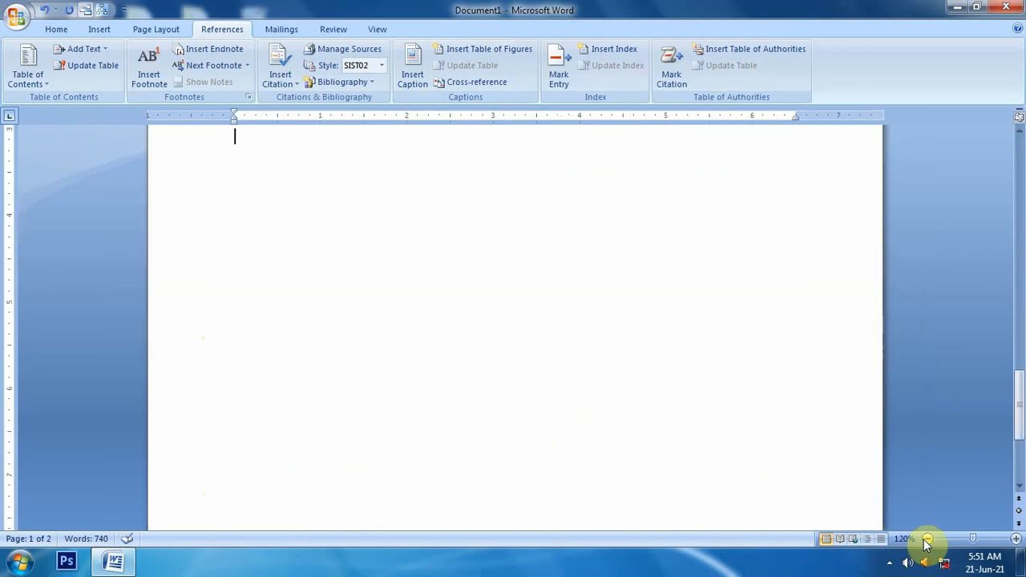
{"action": "left_click", "coordinate": [927, 539]}
{"action": "left_click", "coordinate": [927, 539]}
{"action": "left_click", "coordinate": [928, 539]}
{"action": "left_click", "coordinate": [927, 539]}
{"action": "left_click", "coordinate": [927, 539]}
{"action": "left_click", "coordinate": [309, 318]}
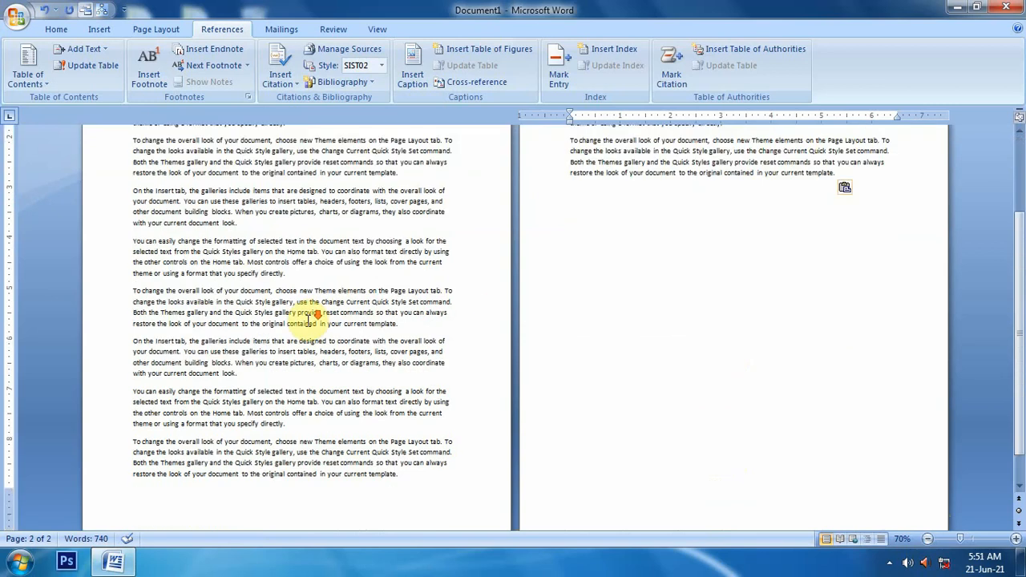
{"action": "scroll", "coordinate": [307, 320], "scroll_direction": "down", "scroll_amount": 1}
{"action": "scroll", "coordinate": [308, 320], "scroll_direction": "up", "scroll_amount": 4}
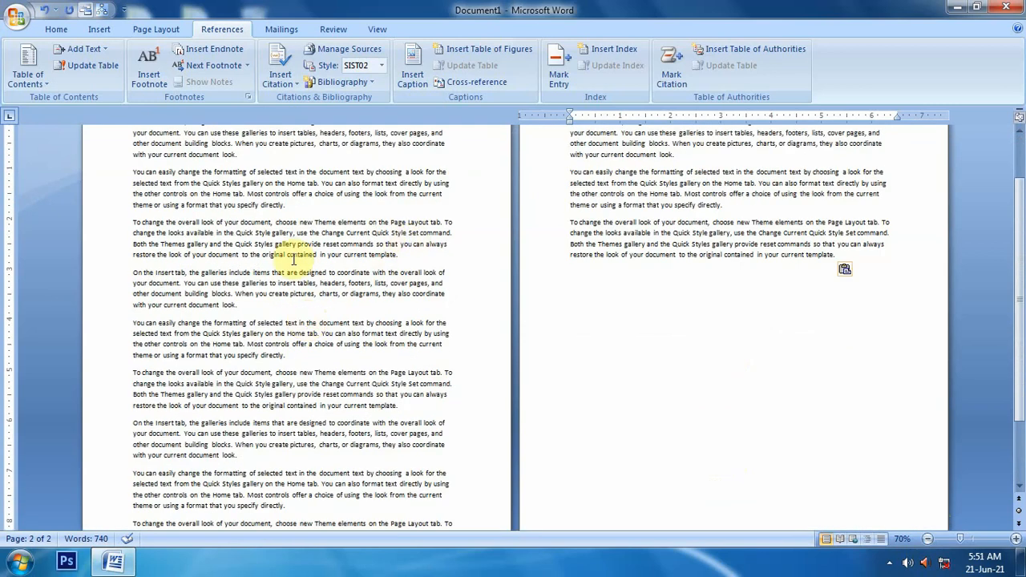
{"action": "scroll", "coordinate": [294, 259], "scroll_direction": "up", "scroll_amount": 3}
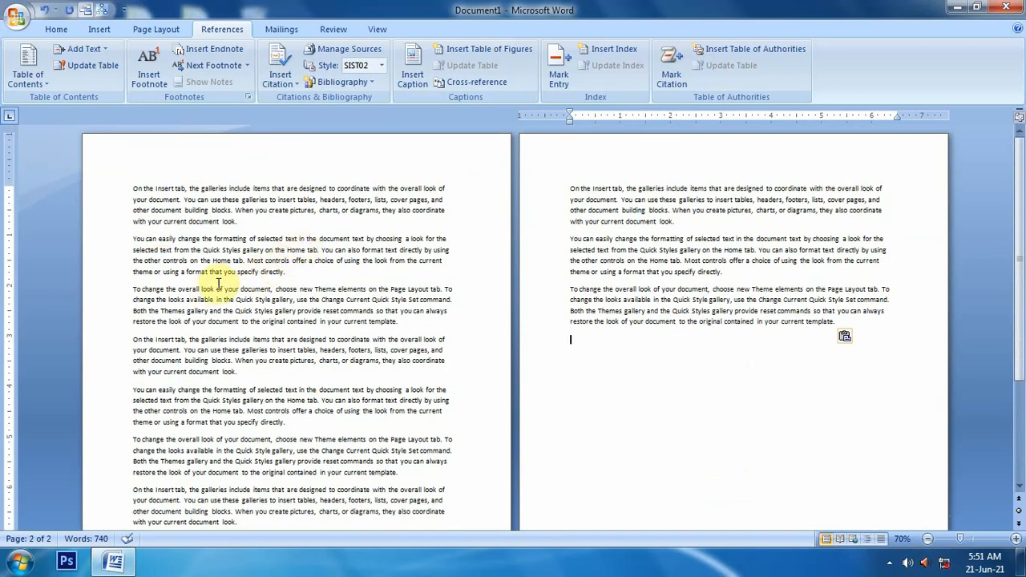
{"action": "scroll", "coordinate": [230, 283], "scroll_direction": "down", "scroll_amount": 8}
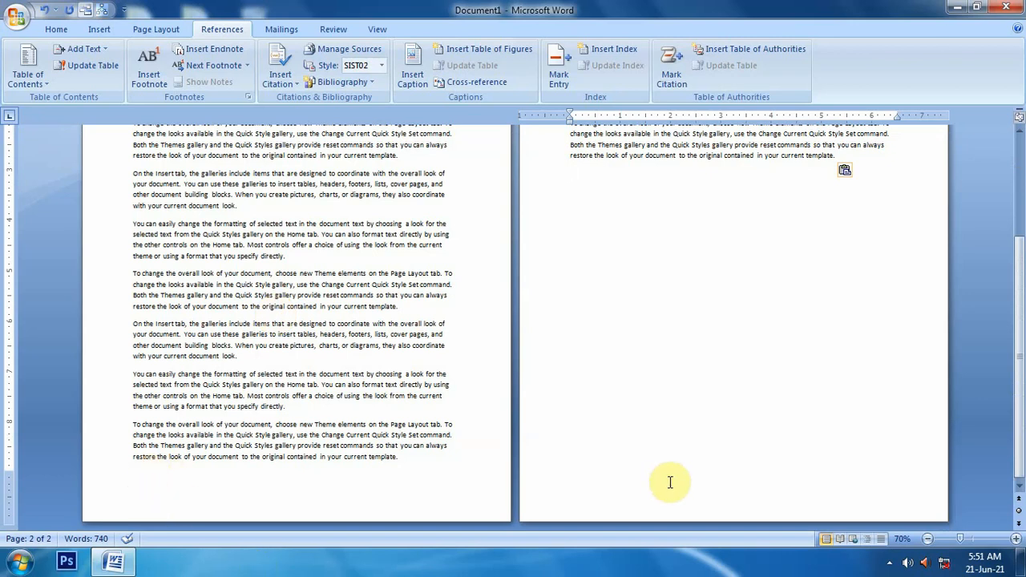
{"action": "scroll", "coordinate": [358, 379], "scroll_direction": "up", "scroll_amount": 3}
{"action": "scroll", "coordinate": [219, 296], "scroll_direction": "up", "scroll_amount": 2}
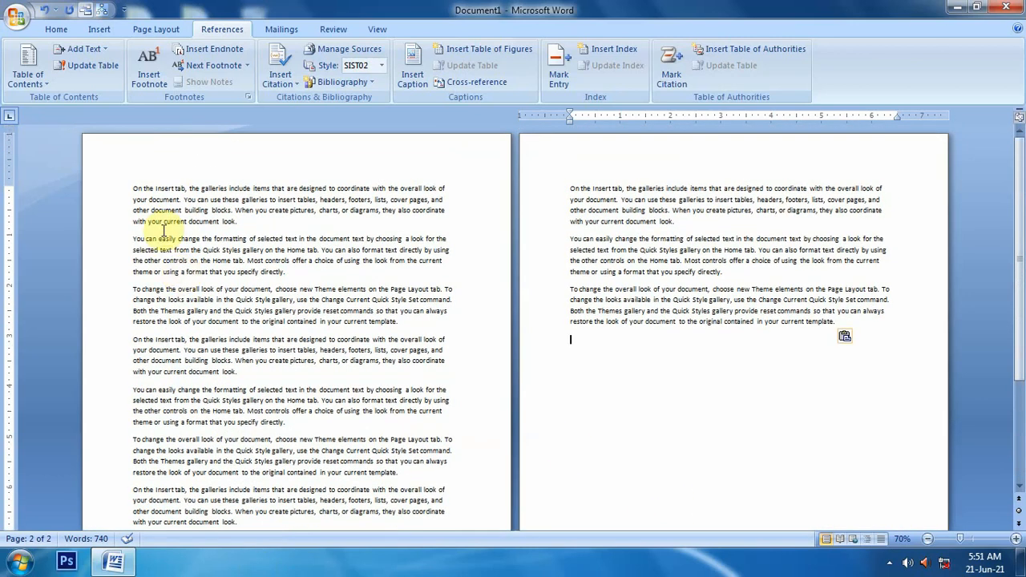
{"action": "left_click", "coordinate": [1017, 539]}
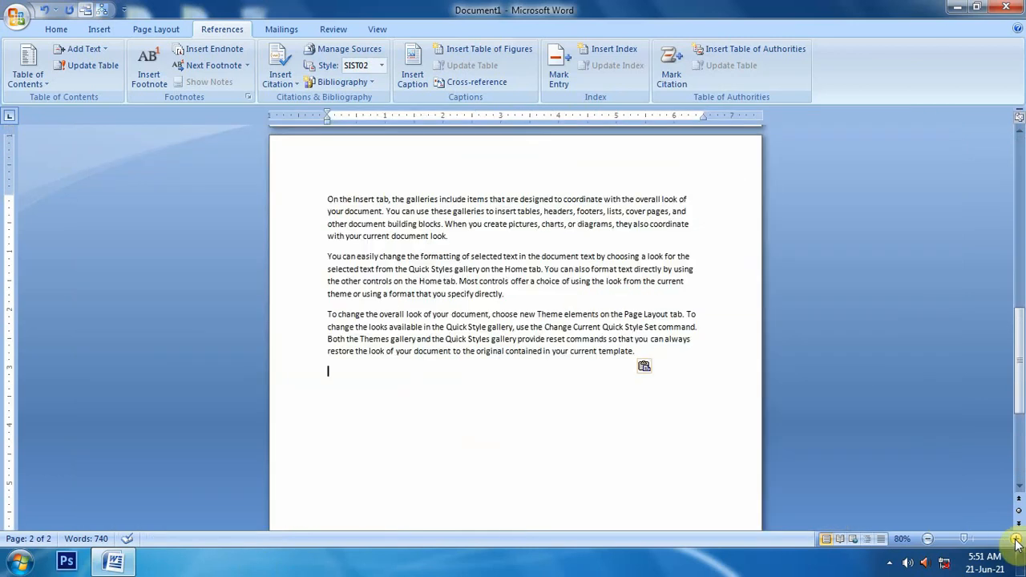
{"action": "left_click", "coordinate": [1017, 539]}
{"action": "left_click", "coordinate": [1017, 539]}
{"action": "left_click", "coordinate": [1017, 540]}
{"action": "scroll", "coordinate": [682, 435], "scroll_direction": "up", "scroll_amount": 15}
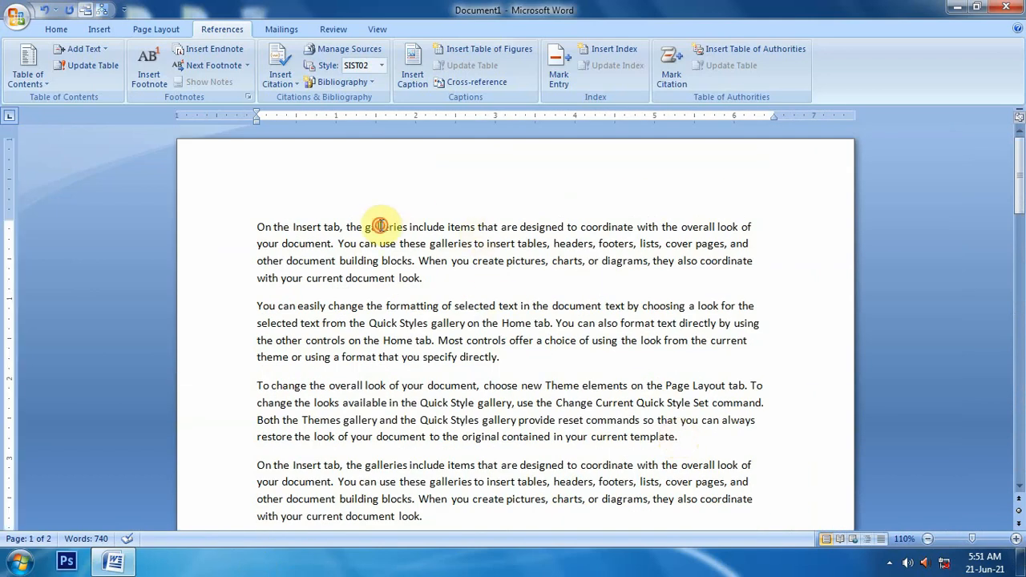
Step: Insert a footnote after the word "galleries" in the first paragraph reading "Collection of images"
{"action": "double_click", "coordinate": [381, 227]}
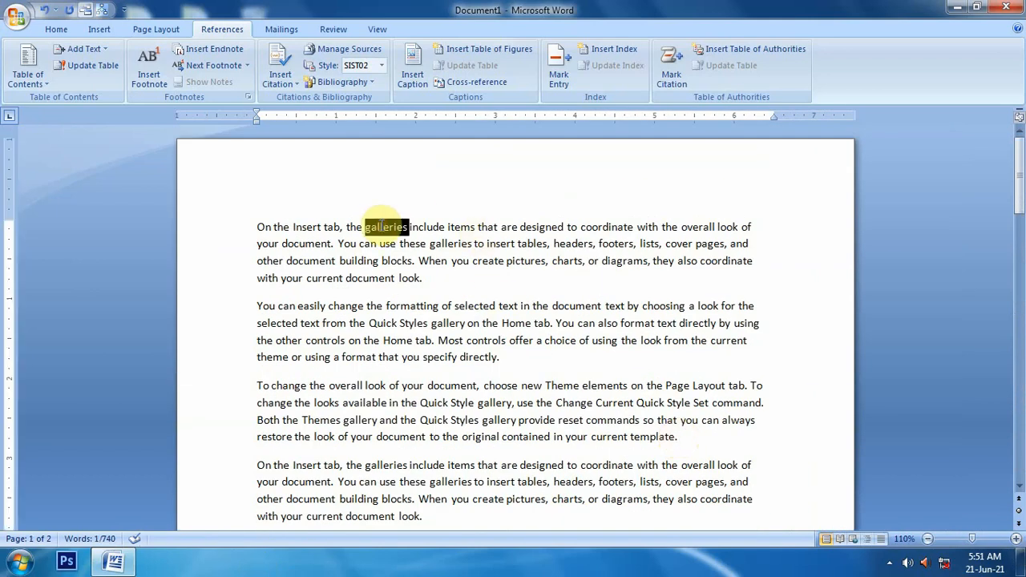
{"action": "left_click", "coordinate": [141, 79]}
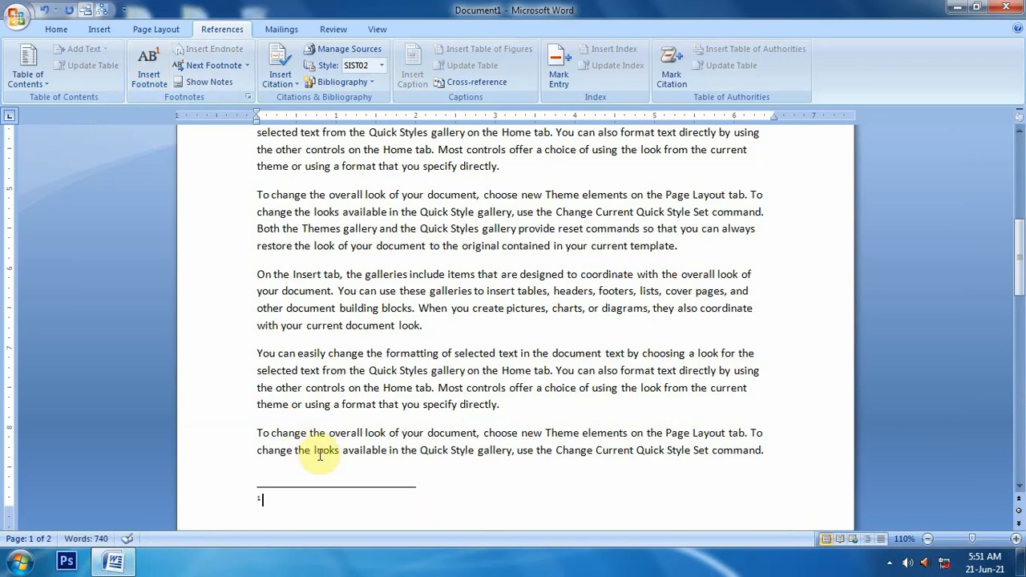
{"action": "scroll", "coordinate": [325, 454], "scroll_direction": "up", "scroll_amount": 10}
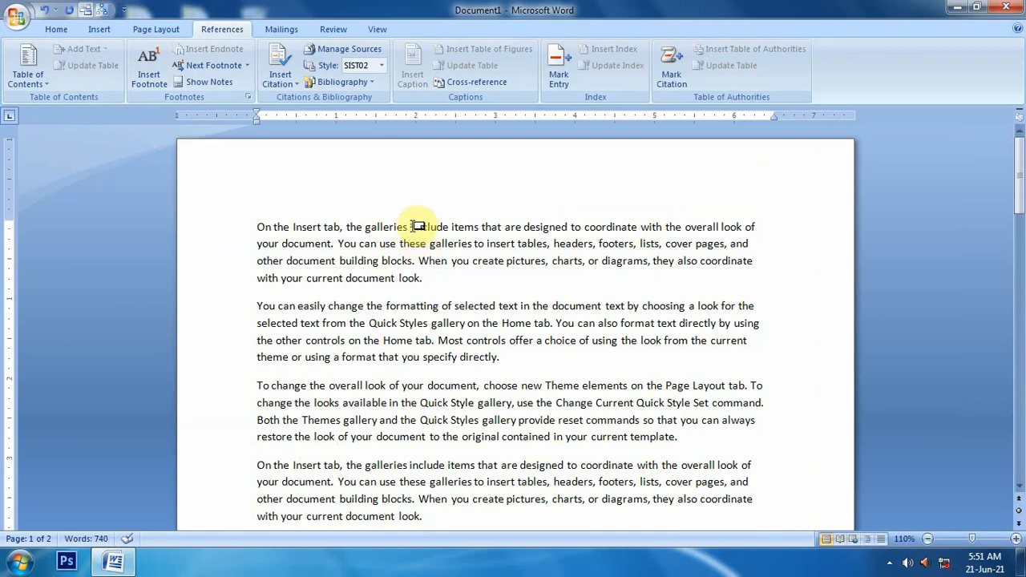
{"action": "mouse_move", "coordinate": [417, 223]}
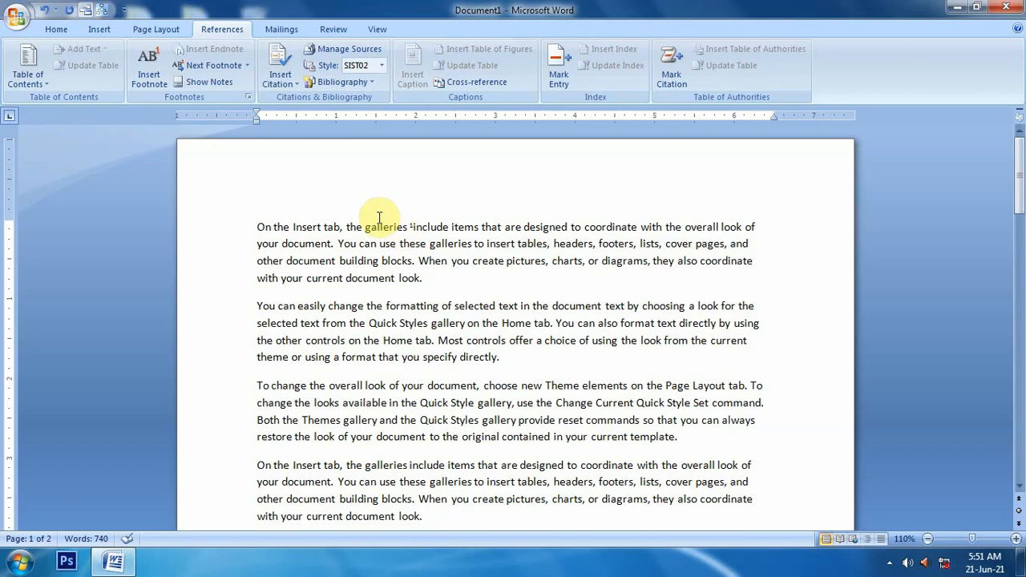
{"action": "scroll", "coordinate": [345, 337], "scroll_direction": "down", "scroll_amount": 15}
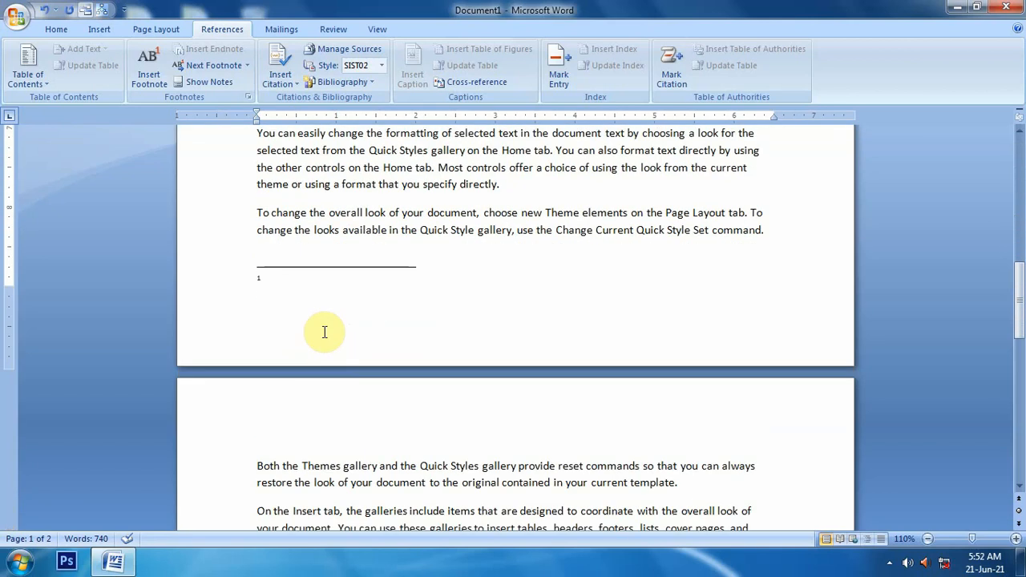
{"action": "type", "text": "Colle"}
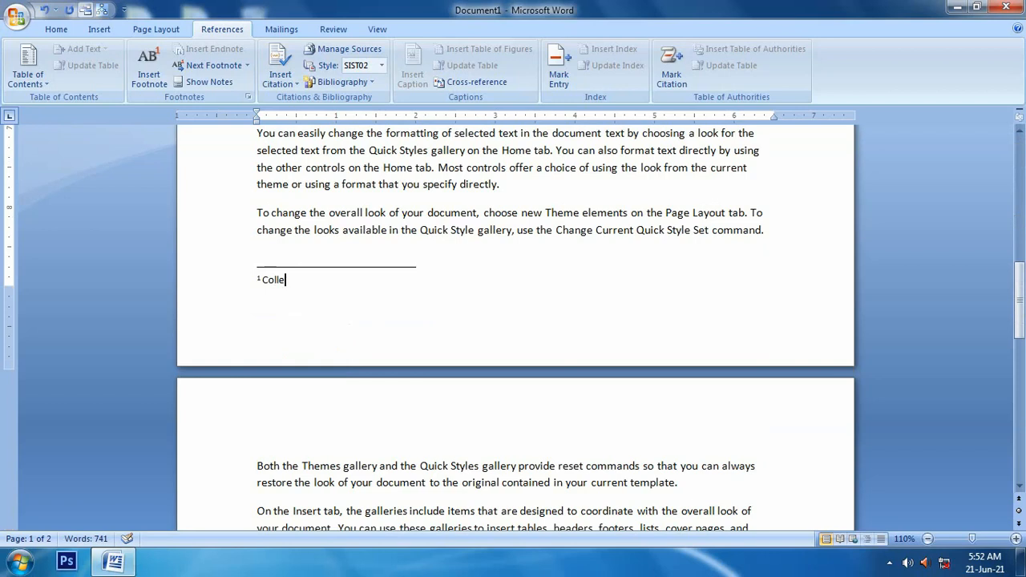
{"action": "type", "text": "ction of images"}
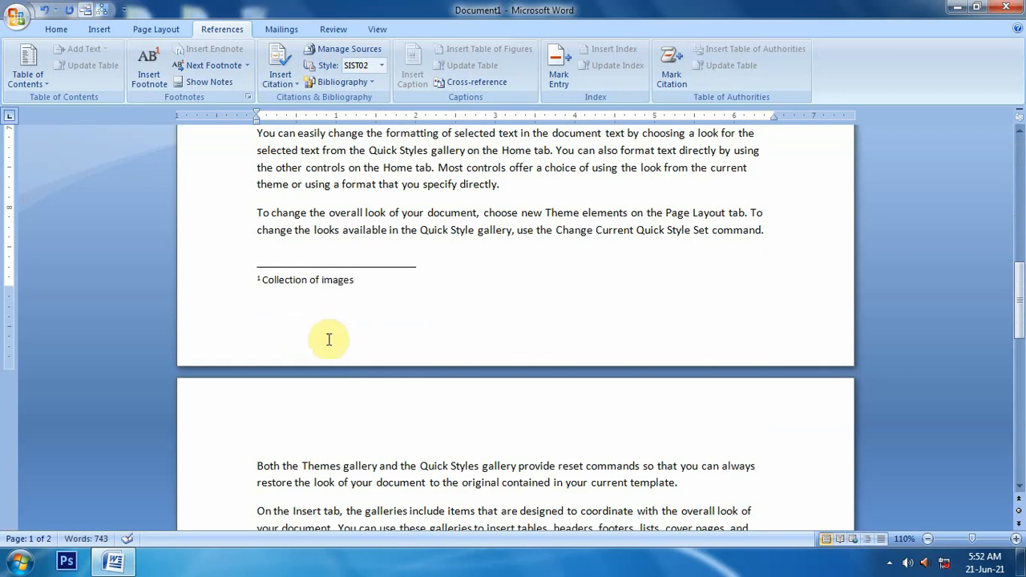
Step: Insert a second footnote after the word "coordinate" on page 2 reading "Axis, X-Axis and Y-Axis"
{"action": "scroll", "coordinate": [297, 385], "scroll_direction": "down", "scroll_amount": 6}
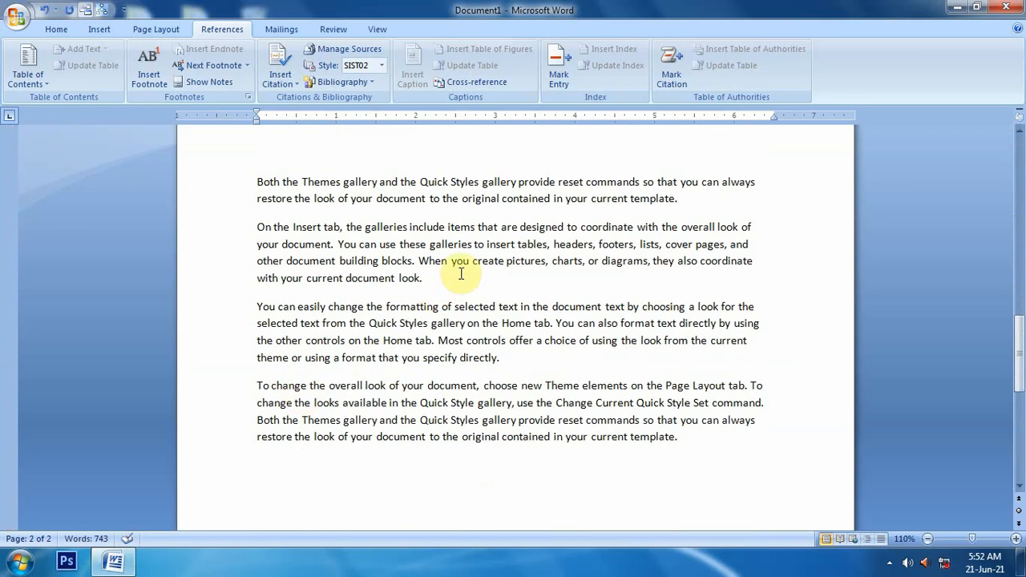
{"action": "left_click", "coordinate": [622, 262]}
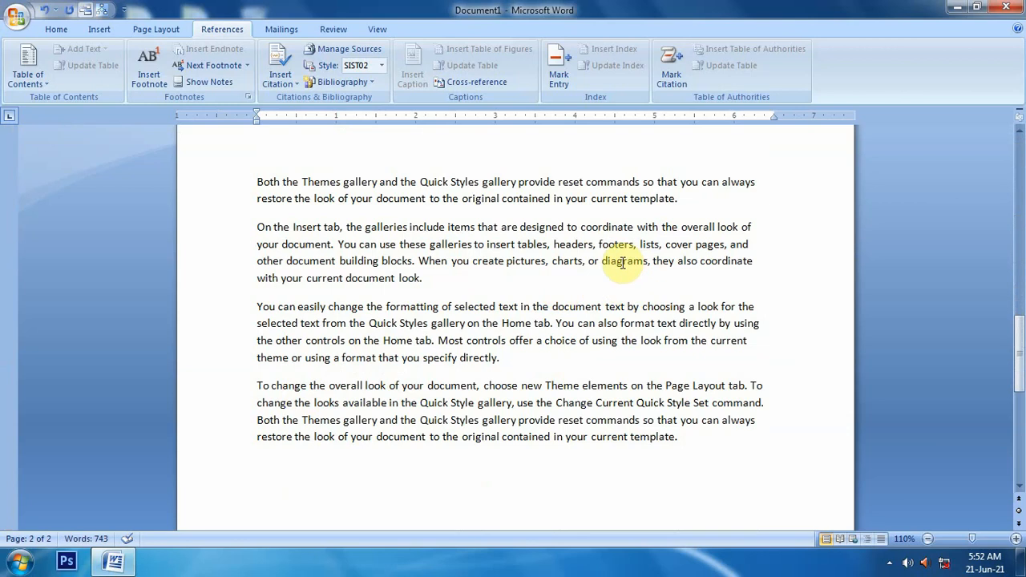
{"action": "double_click", "coordinate": [724, 261]}
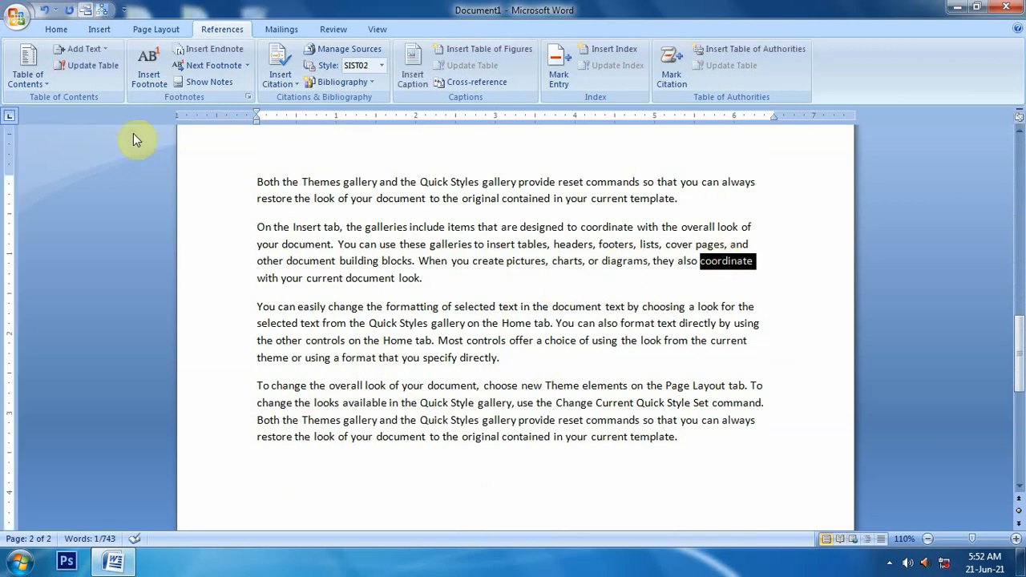
{"action": "left_click", "coordinate": [149, 72]}
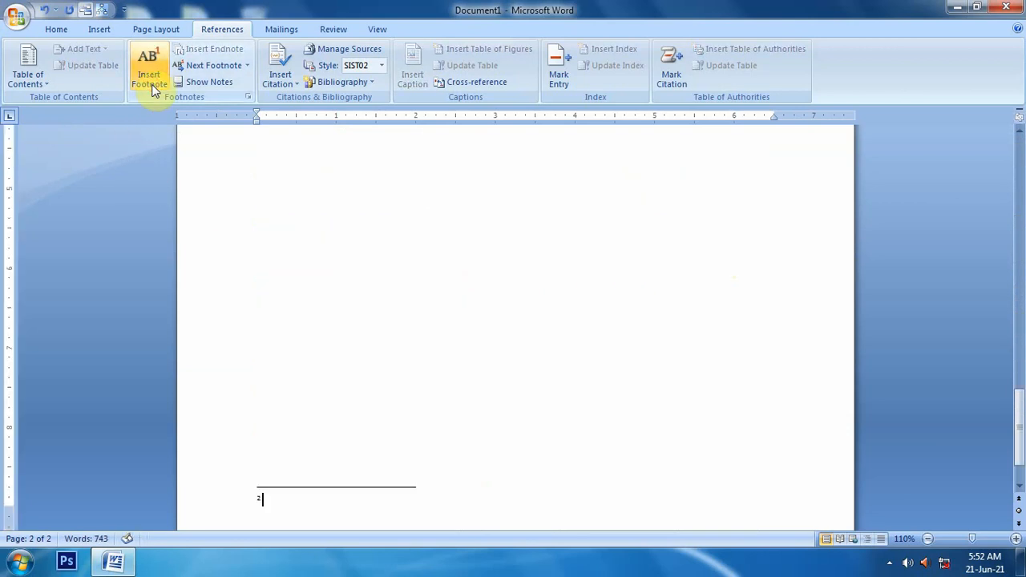
{"action": "type", "text": "Axis, X-Axiz"}
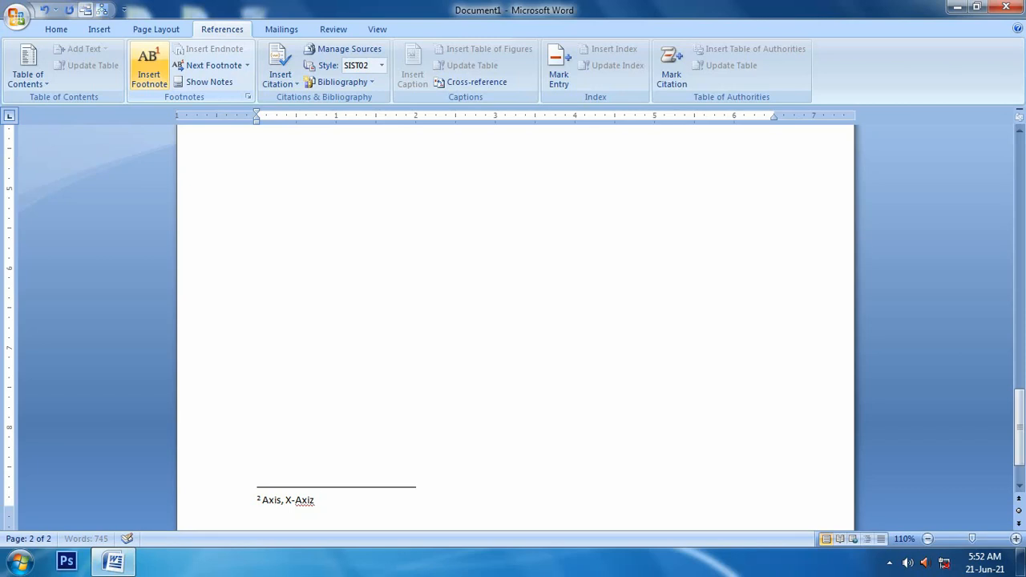
{"action": "key", "text": "BackSpace"}
{"action": "type", "text": "s and Y-Axis"}
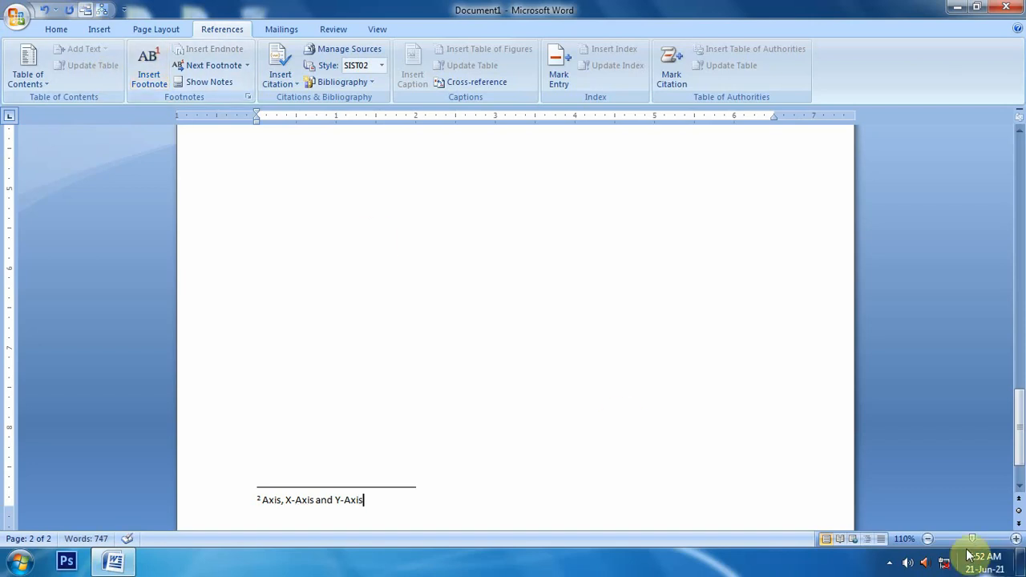
Step: Zoom out to check both footnotes at the bottom of the pages, then zoom back in
{"action": "left_click", "coordinate": [927, 543]}
{"action": "left_click", "coordinate": [927, 543]}
{"action": "left_click", "coordinate": [928, 542]}
{"action": "left_click", "coordinate": [927, 543]}
{"action": "left_click", "coordinate": [927, 543]}
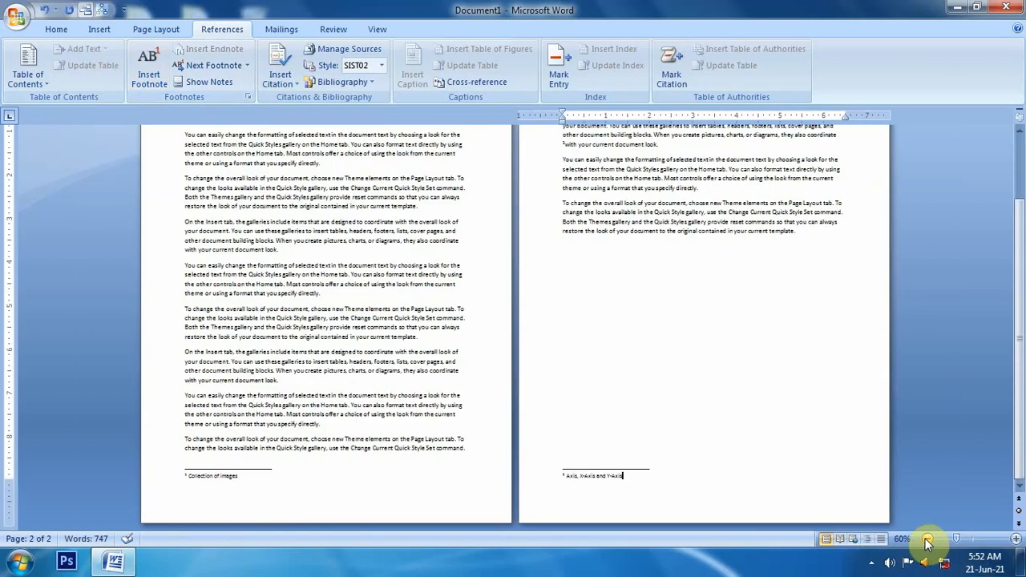
{"action": "left_click", "coordinate": [927, 542]}
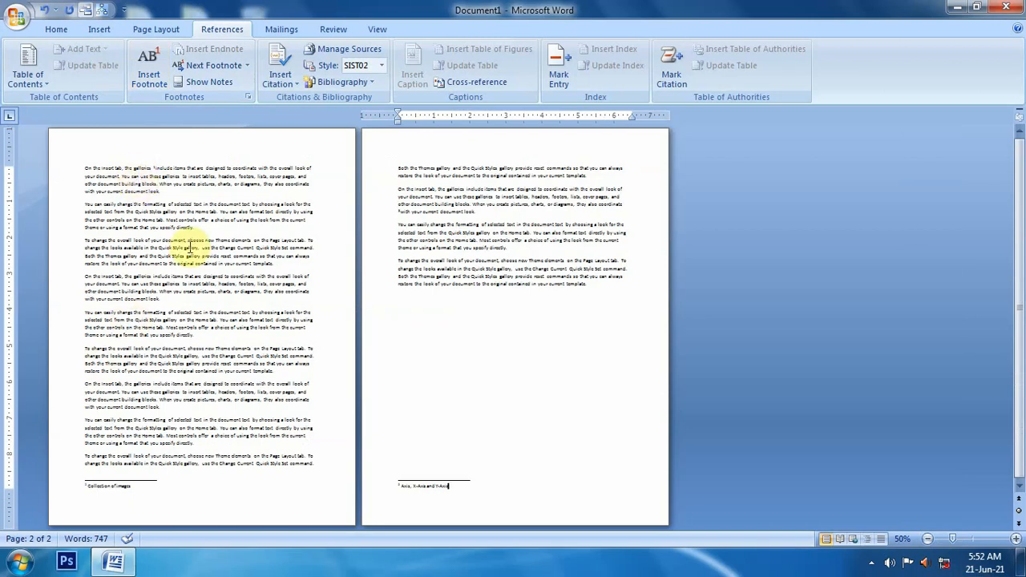
{"action": "double_click", "coordinate": [102, 492]}
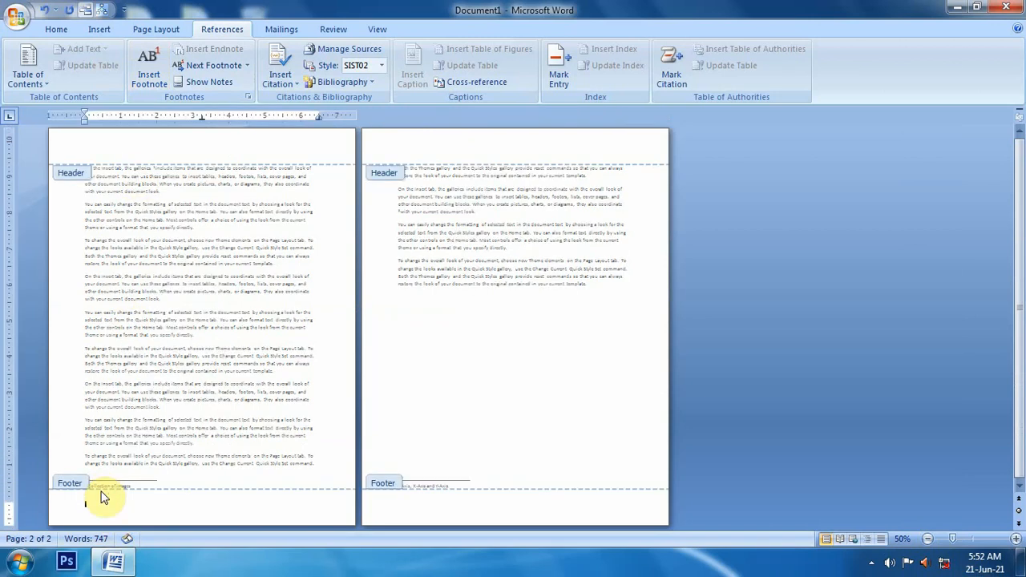
{"action": "left_click", "coordinate": [749, 72]}
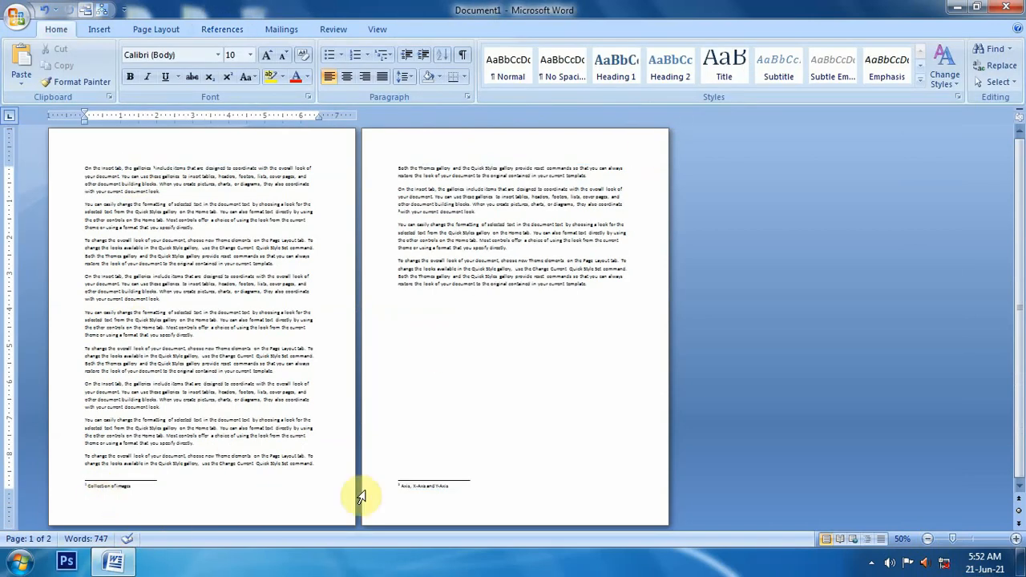
{"action": "left_click", "coordinate": [421, 485]}
{"action": "left_click", "coordinate": [106, 488]}
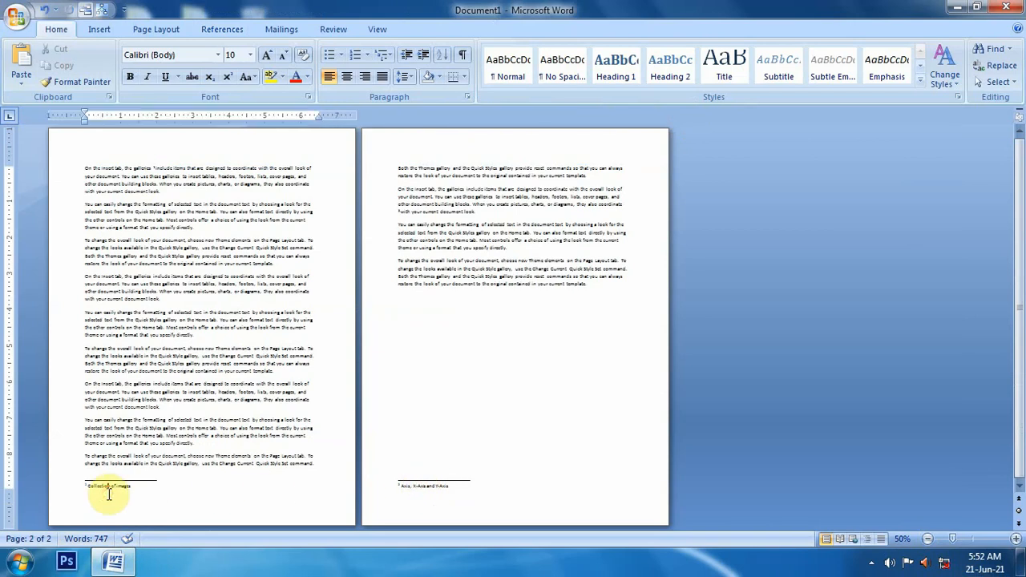
{"action": "left_click", "coordinate": [1015, 539]}
{"action": "left_click", "coordinate": [1015, 538]}
{"action": "left_click", "coordinate": [1016, 538]}
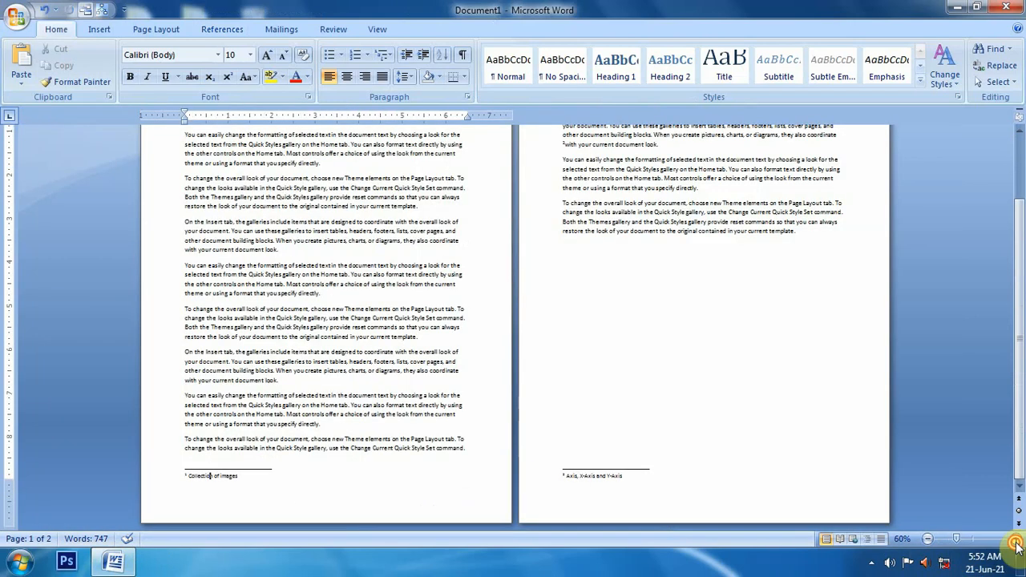
{"action": "left_click", "coordinate": [1015, 539]}
{"action": "left_click", "coordinate": [1016, 538]}
{"action": "left_click", "coordinate": [1016, 539]}
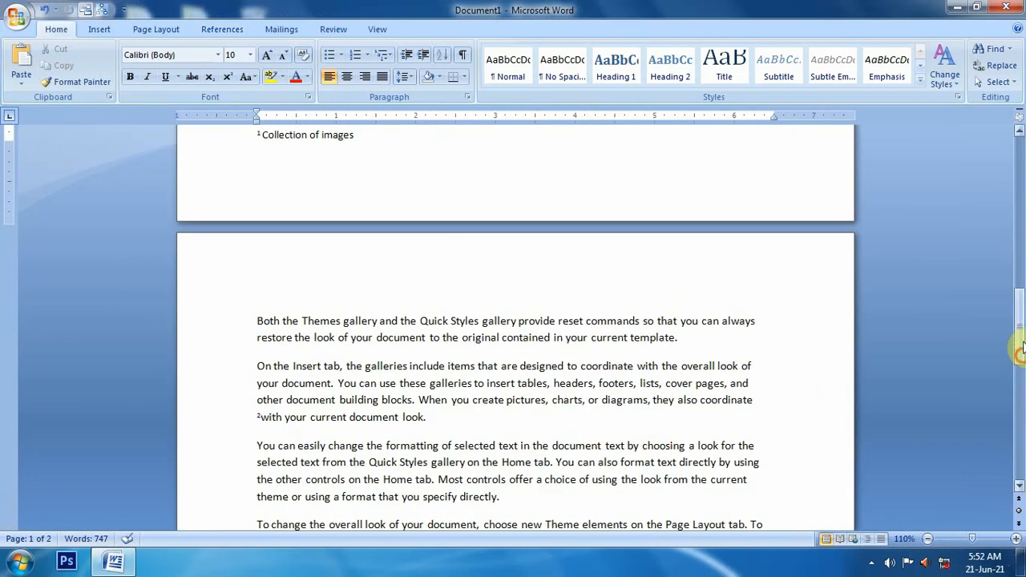
Step: Insert an endnote after the word "pictures" in the first paragraph reading "Graphics"
{"action": "left_click_drag", "start_coordinate": [1018, 320], "coordinate": [1018, 201]}
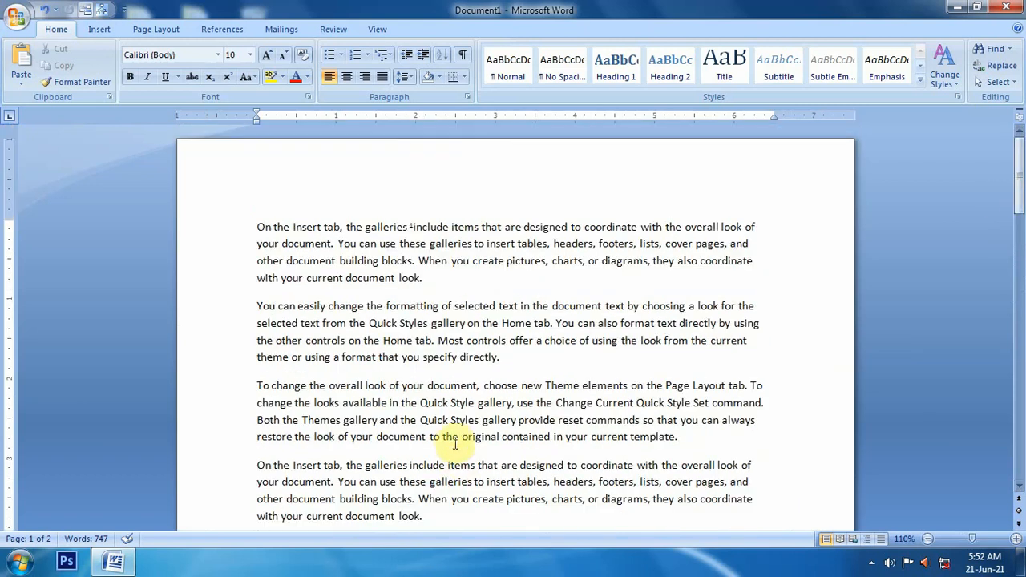
{"action": "double_click", "coordinate": [525, 262]}
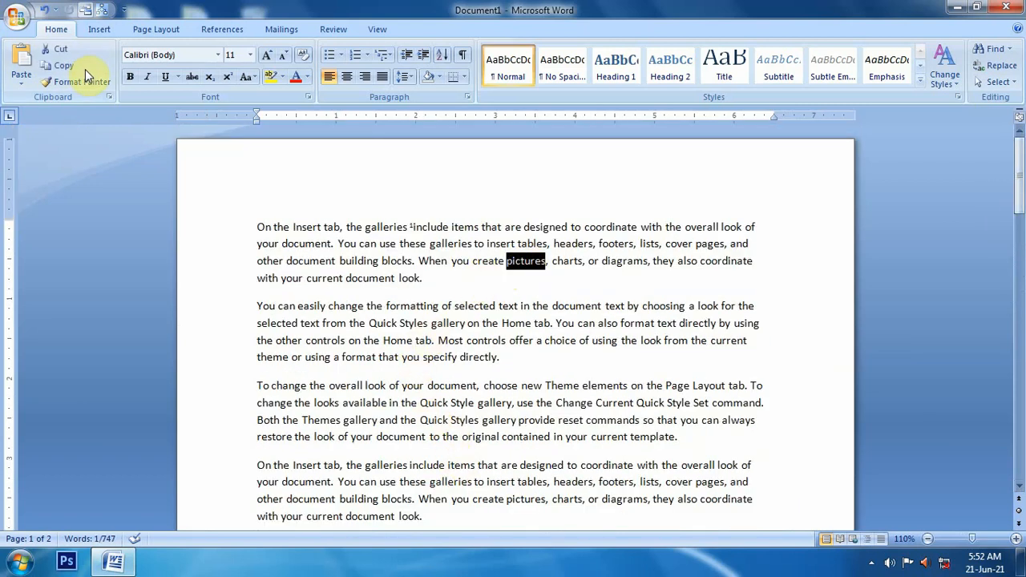
{"action": "left_click", "coordinate": [218, 32]}
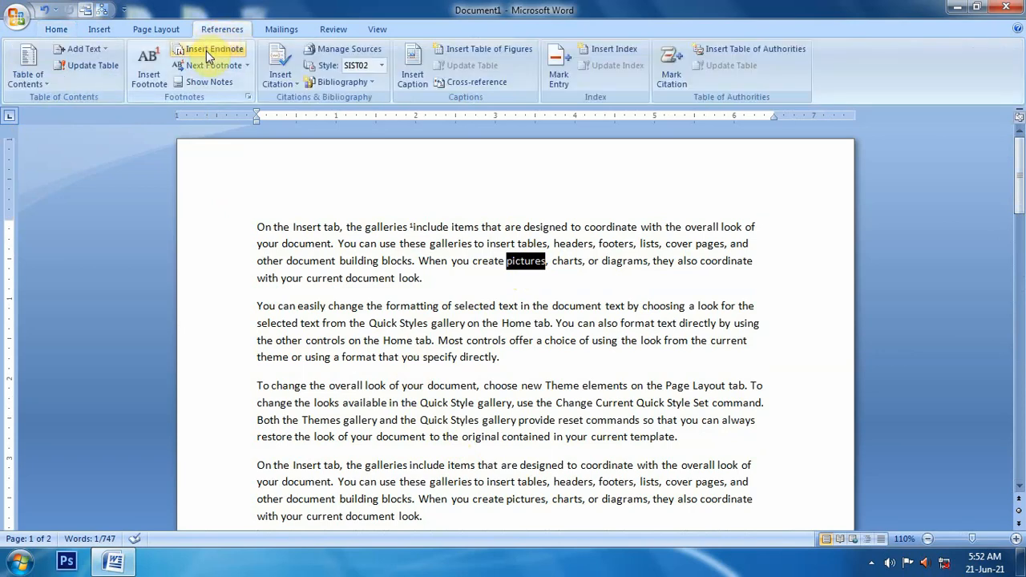
{"action": "left_click", "coordinate": [206, 49]}
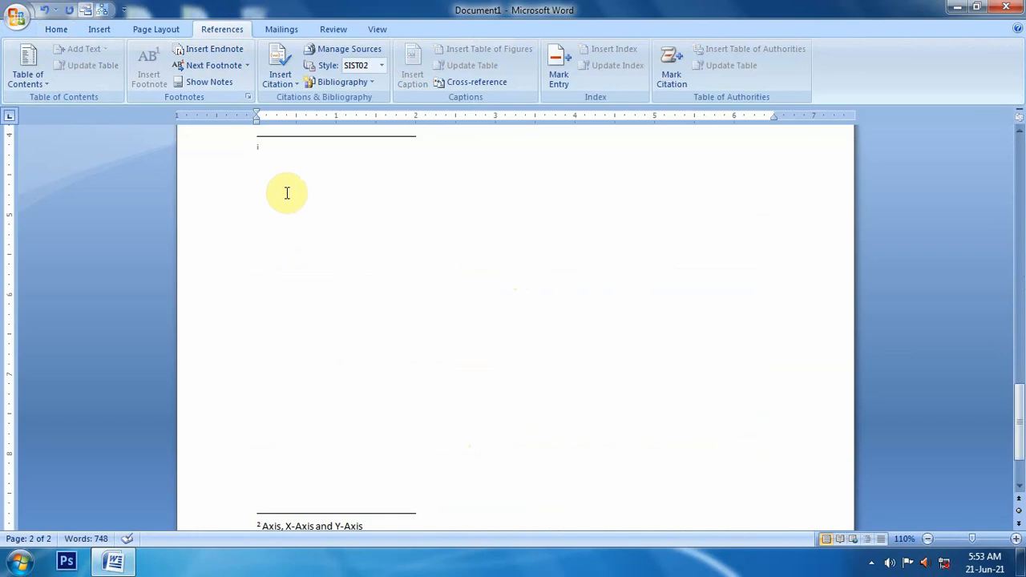
{"action": "type", "text": "Gra"}
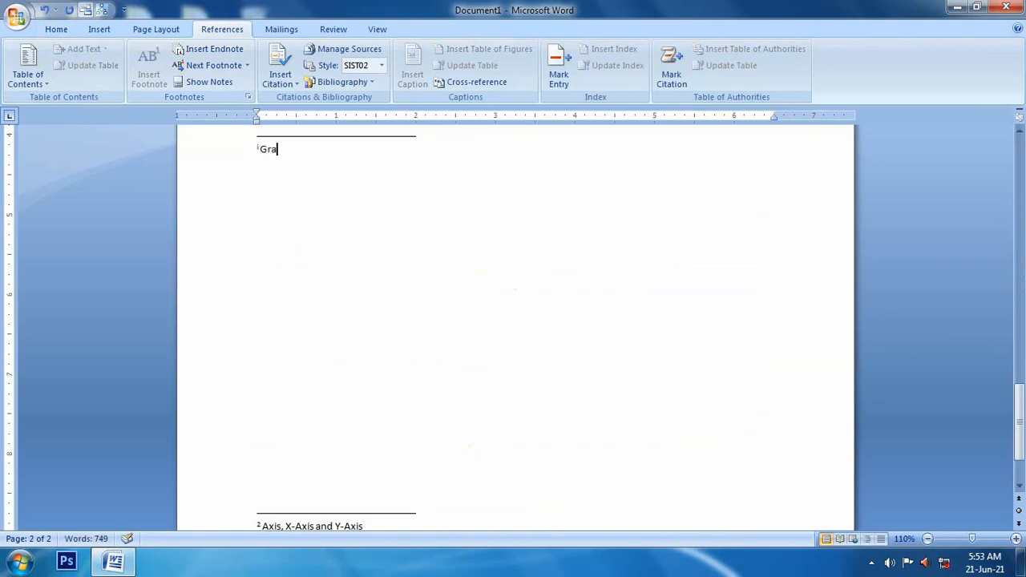
{"action": "type", "text": "phics"}
{"action": "scroll", "coordinate": [401, 400], "scroll_direction": "up", "scroll_amount": 10}
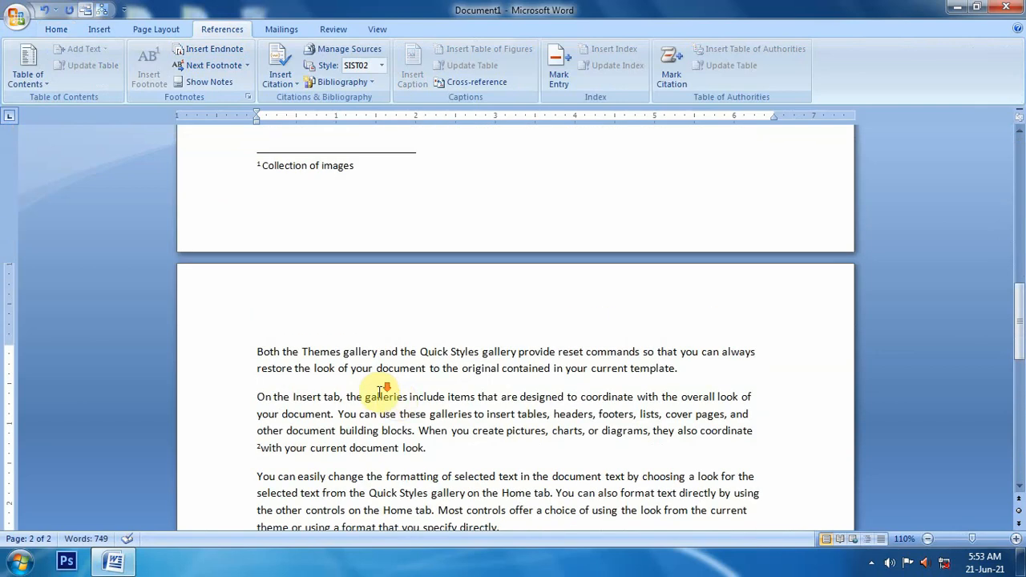
{"action": "scroll", "coordinate": [472, 329], "scroll_direction": "down", "scroll_amount": 3}
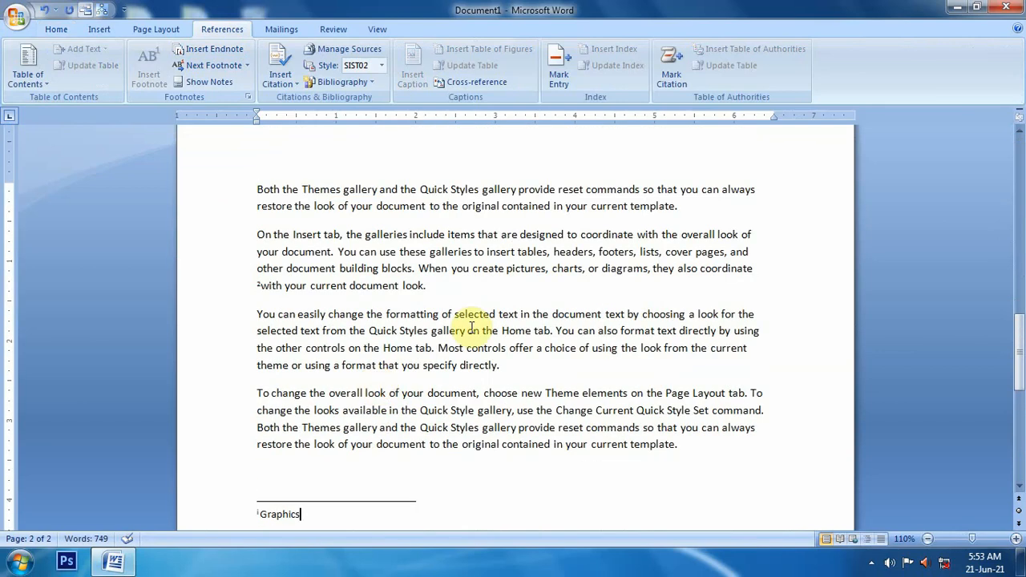
Step: Insert a second endnote after the word "charts" on page 2 reading "Graphical Representation of data"
{"action": "double_click", "coordinate": [569, 269]}
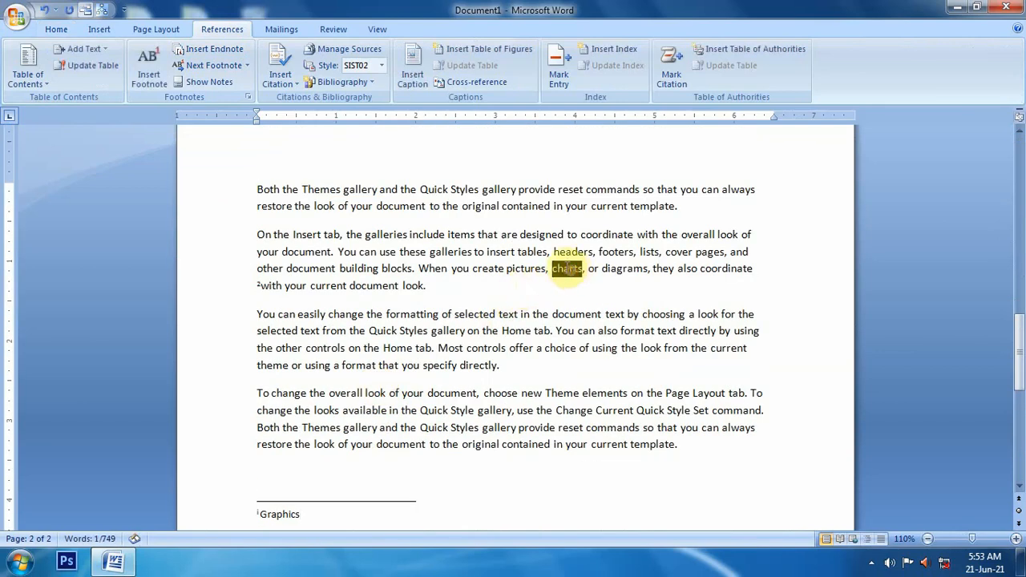
{"action": "left_click", "coordinate": [206, 48]}
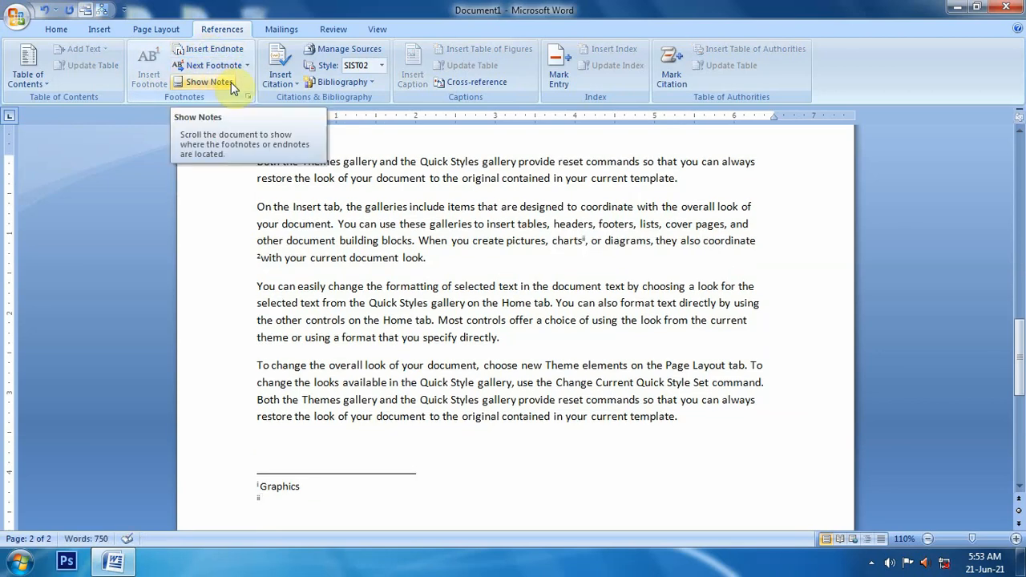
{"action": "type", "text": "Graphic"}
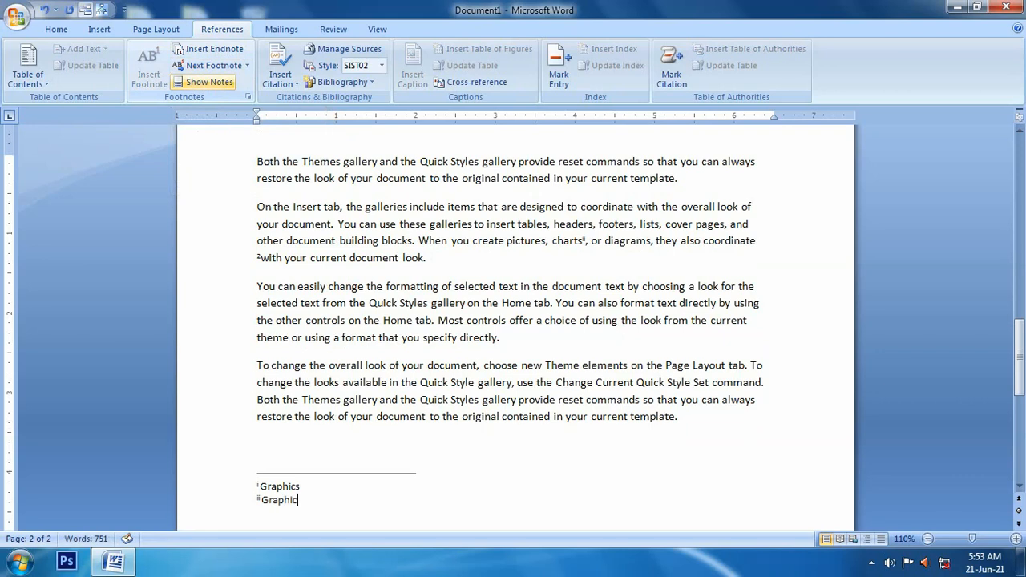
{"action": "type", "text": "al Rp"}
{"action": "key", "text": "BackSpace"}
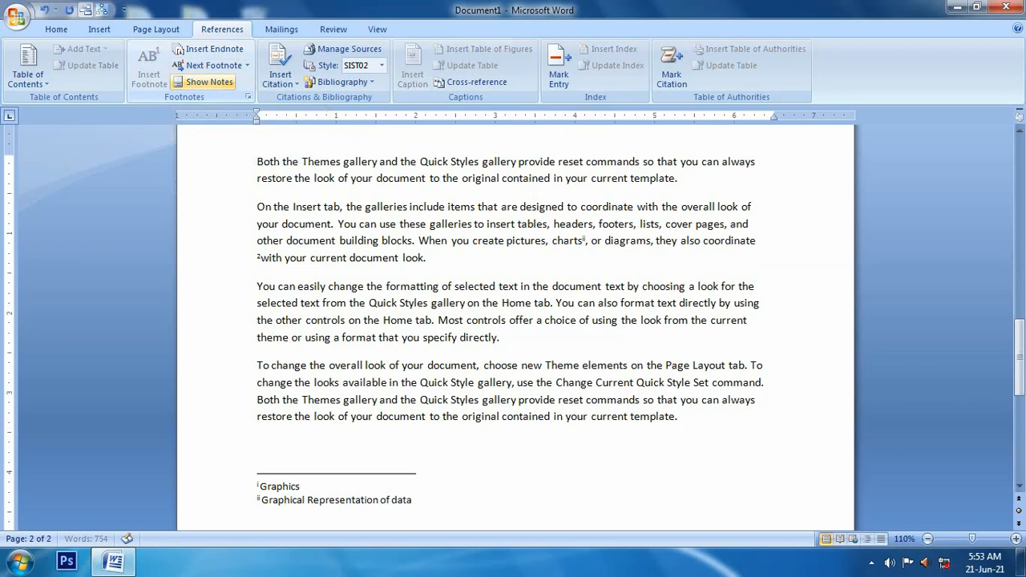
Step: Zoom out to inspect the endnotes and footnotes on both pages, then zoom back in
{"action": "left_click", "coordinate": [928, 540]}
{"action": "left_click", "coordinate": [929, 541]}
{"action": "left_click", "coordinate": [928, 540]}
{"action": "left_click", "coordinate": [928, 540]}
{"action": "left_click", "coordinate": [928, 541]}
{"action": "left_click", "coordinate": [928, 541]}
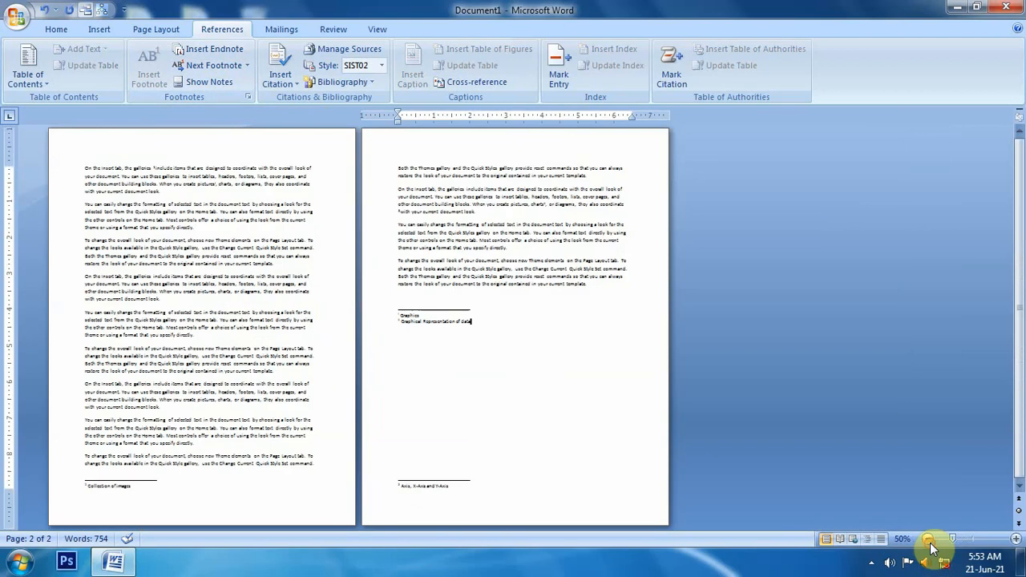
{"action": "left_click", "coordinate": [93, 485]}
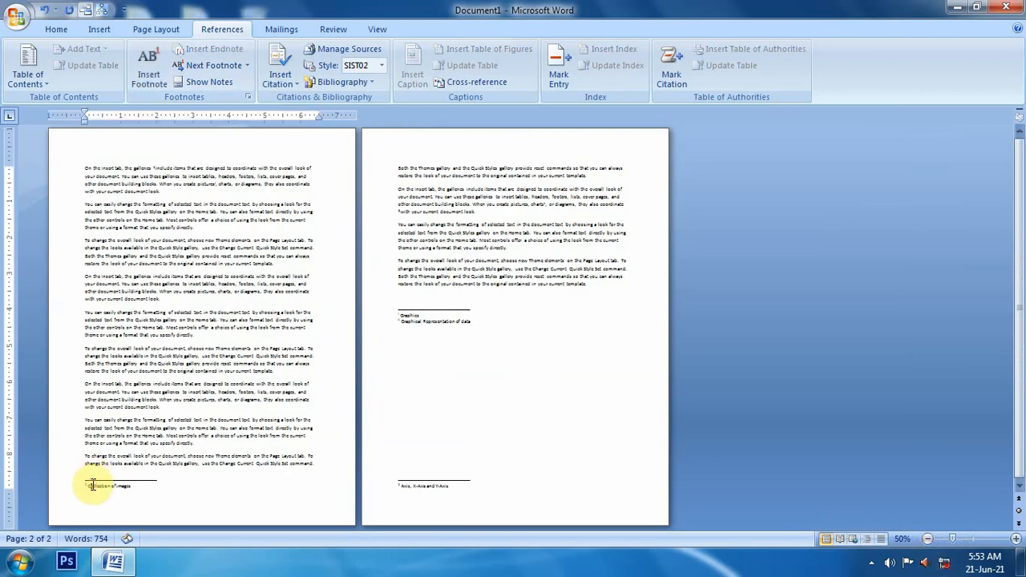
{"action": "left_click", "coordinate": [408, 486]}
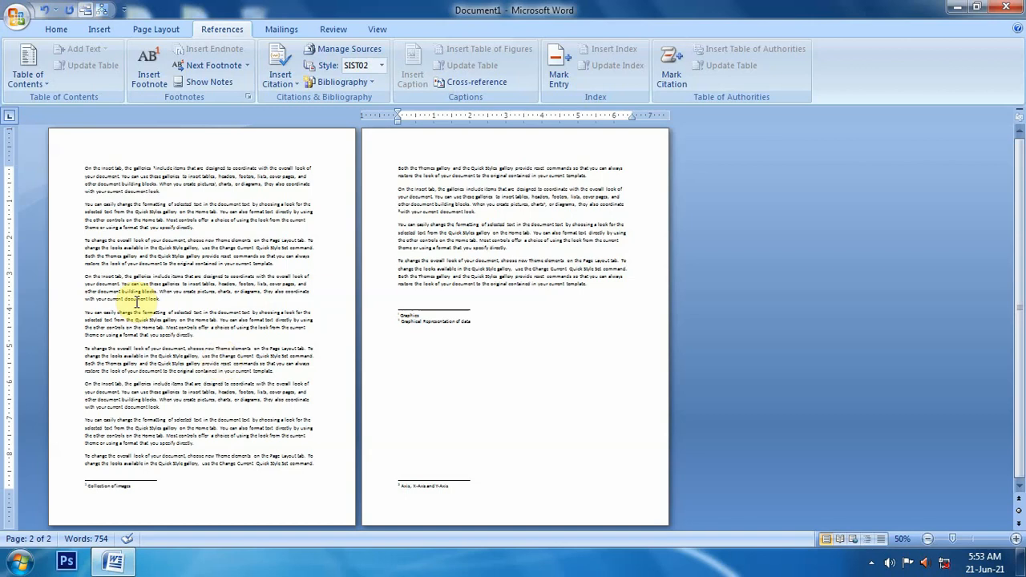
{"action": "left_click", "coordinate": [408, 313]}
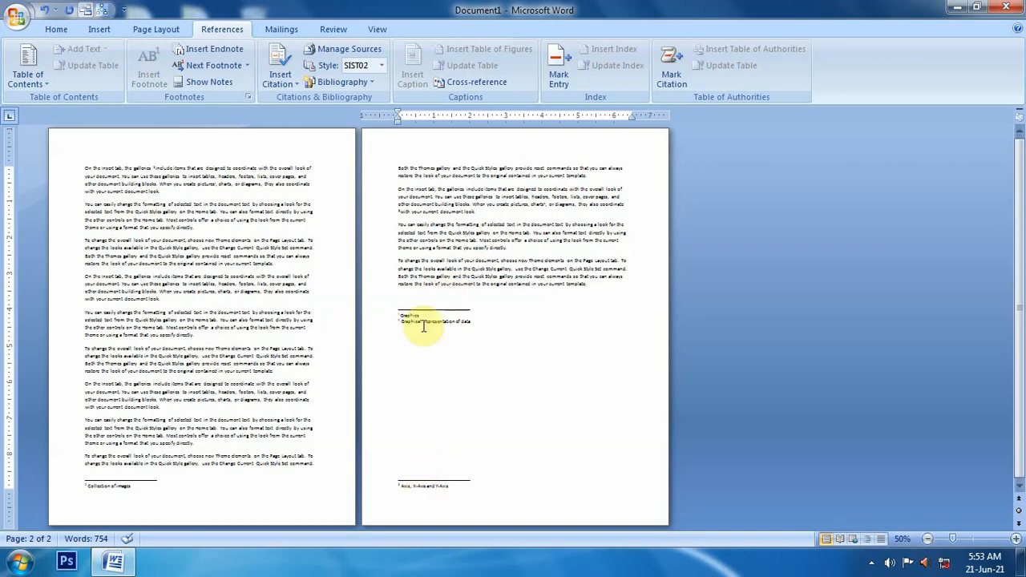
{"action": "left_click", "coordinate": [118, 487]}
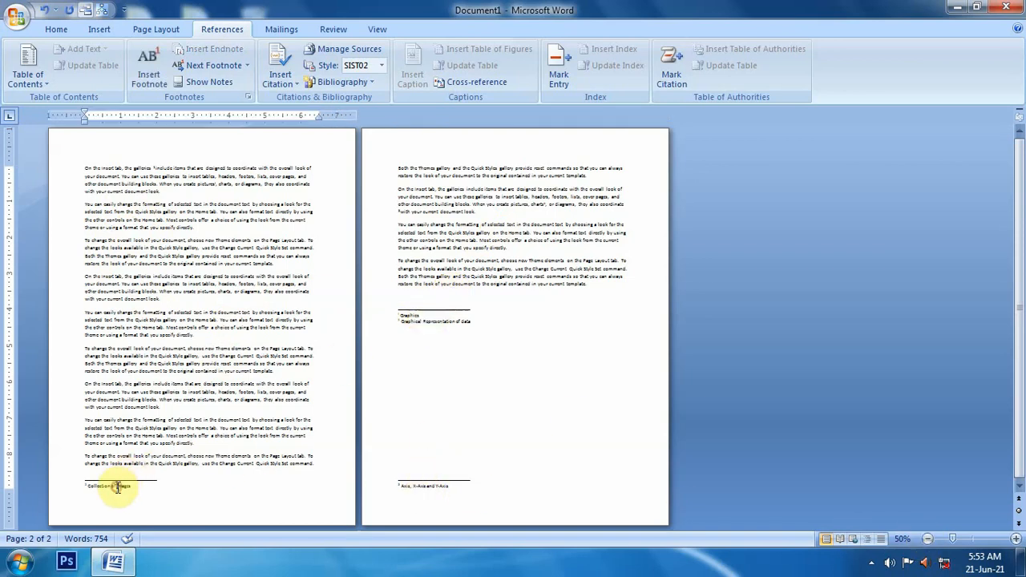
{"action": "left_click", "coordinate": [438, 487]}
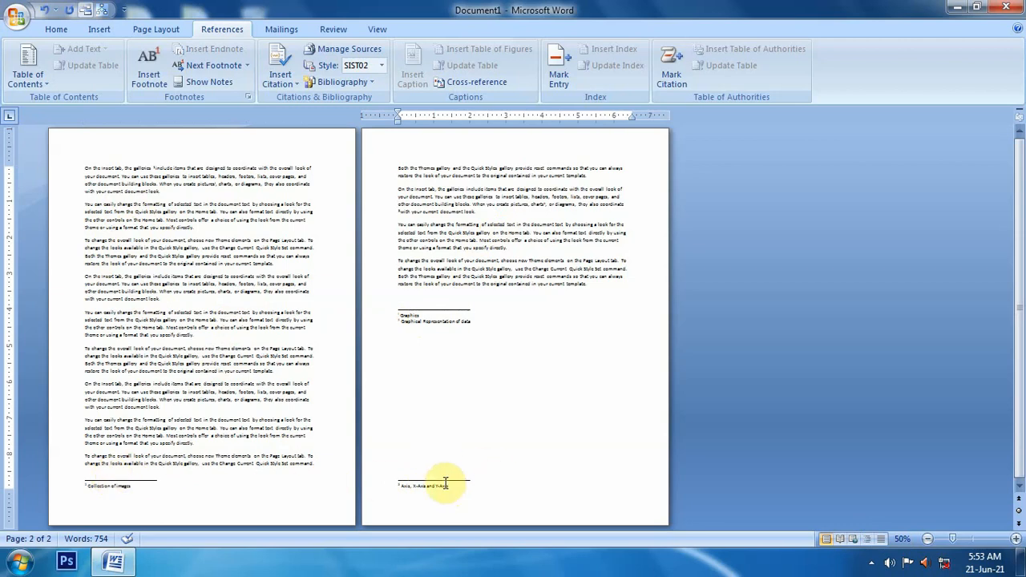
{"action": "left_click", "coordinate": [97, 486]}
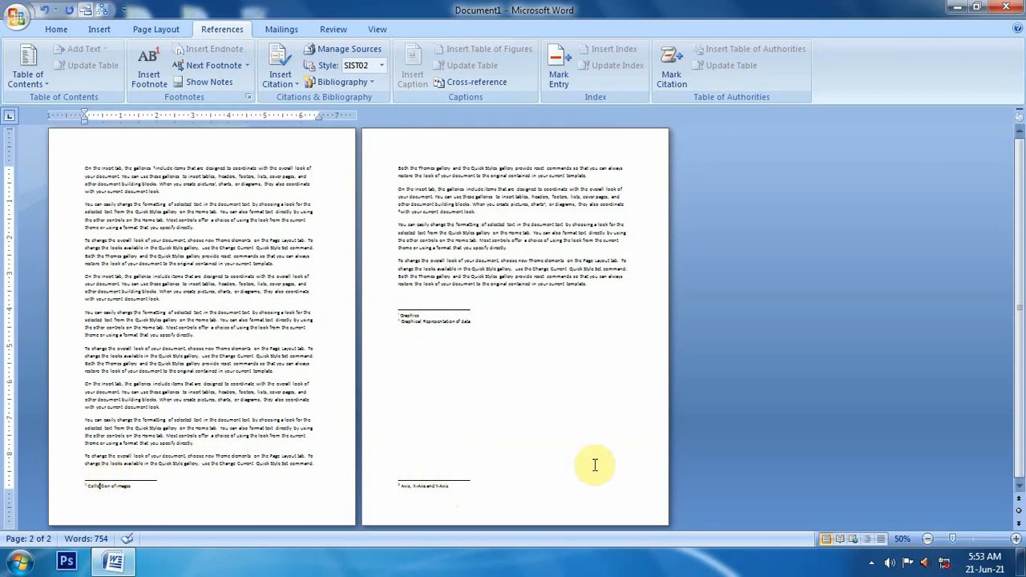
{"action": "left_click", "coordinate": [1019, 541]}
{"action": "left_click", "coordinate": [1019, 541]}
{"action": "left_click", "coordinate": [1018, 540]}
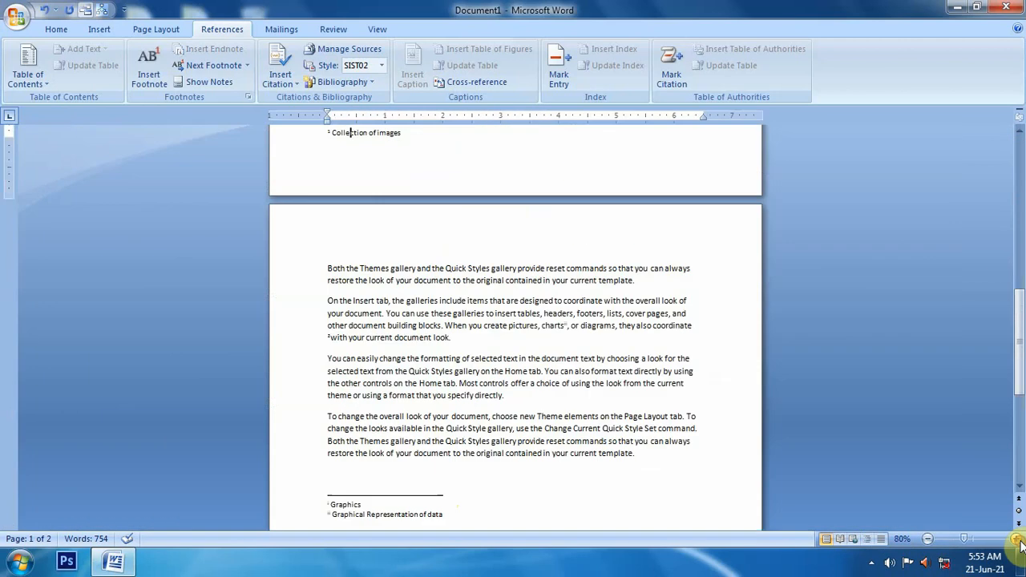
{"action": "left_click", "coordinate": [1019, 541]}
{"action": "left_click", "coordinate": [1019, 541]}
{"action": "left_click", "coordinate": [1018, 541]}
{"action": "scroll", "coordinate": [150, 407], "scroll_direction": "up", "scroll_amount": 5}
{"action": "scroll", "coordinate": [150, 405], "scroll_direction": "up", "scroll_amount": 15}
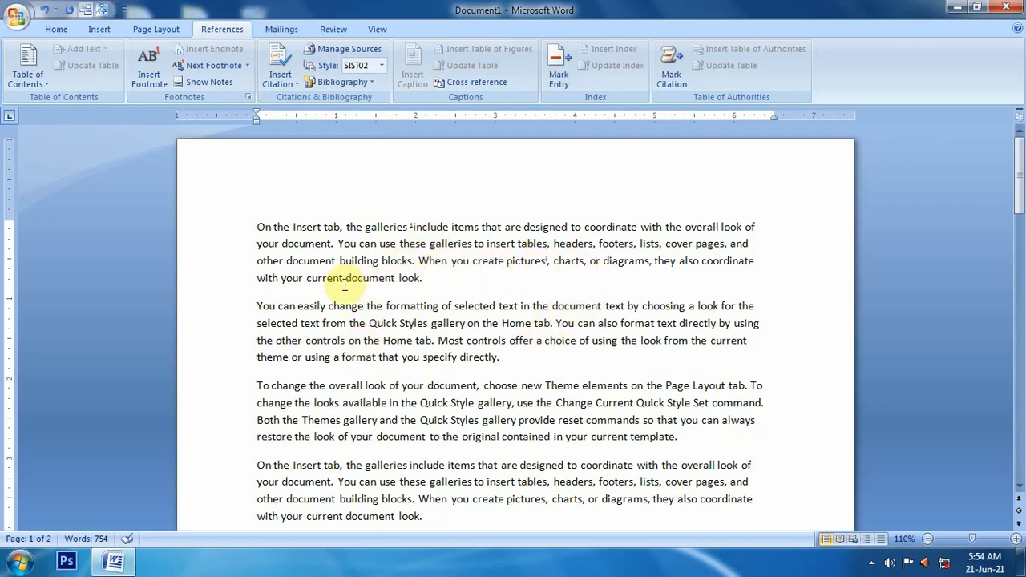
Step: Insert a footnote after the word "Styles" in the second paragraph reading "Method of work"
{"action": "double_click", "coordinate": [368, 278]}
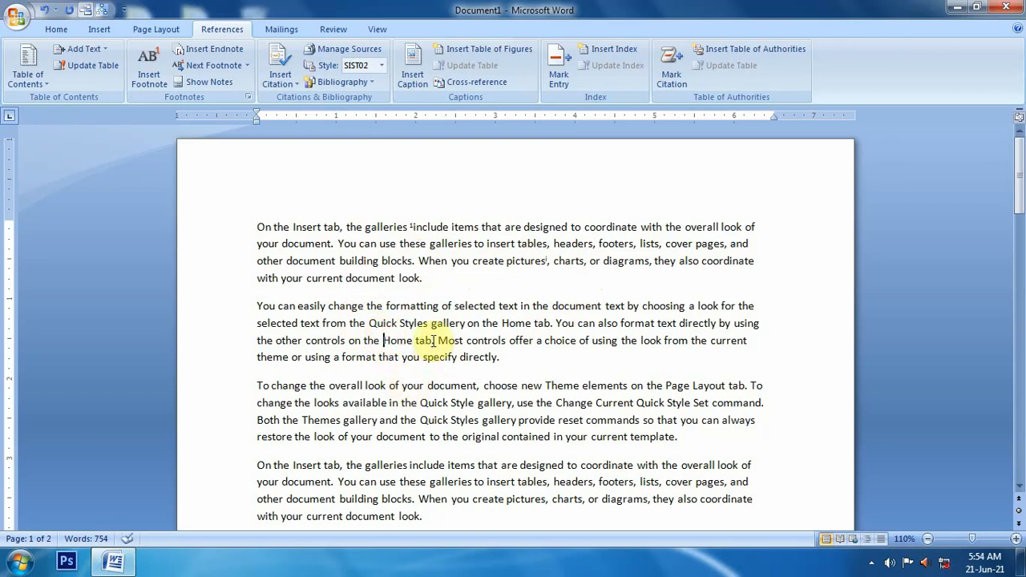
{"action": "double_click", "coordinate": [413, 323]}
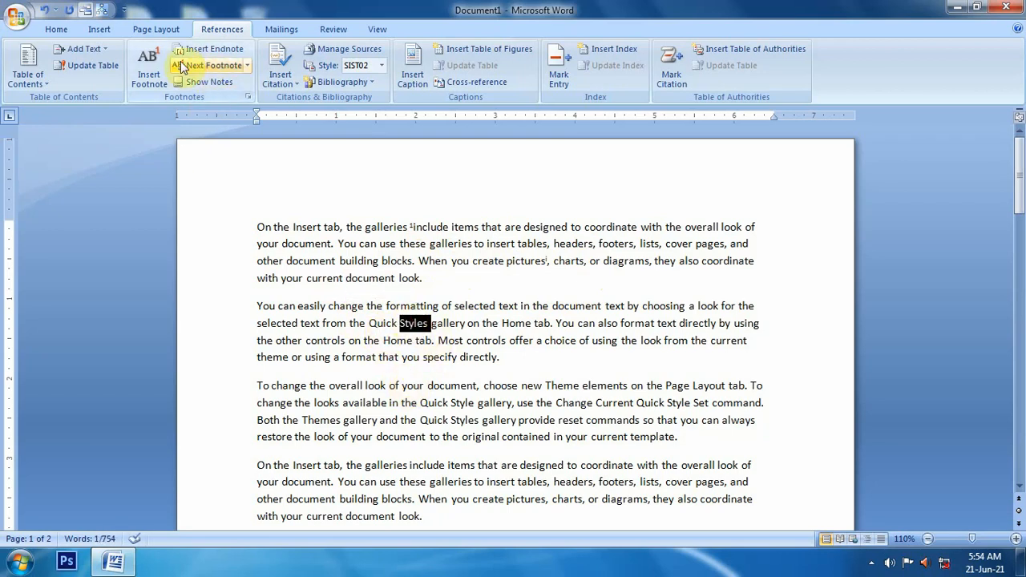
{"action": "left_click", "coordinate": [149, 80]}
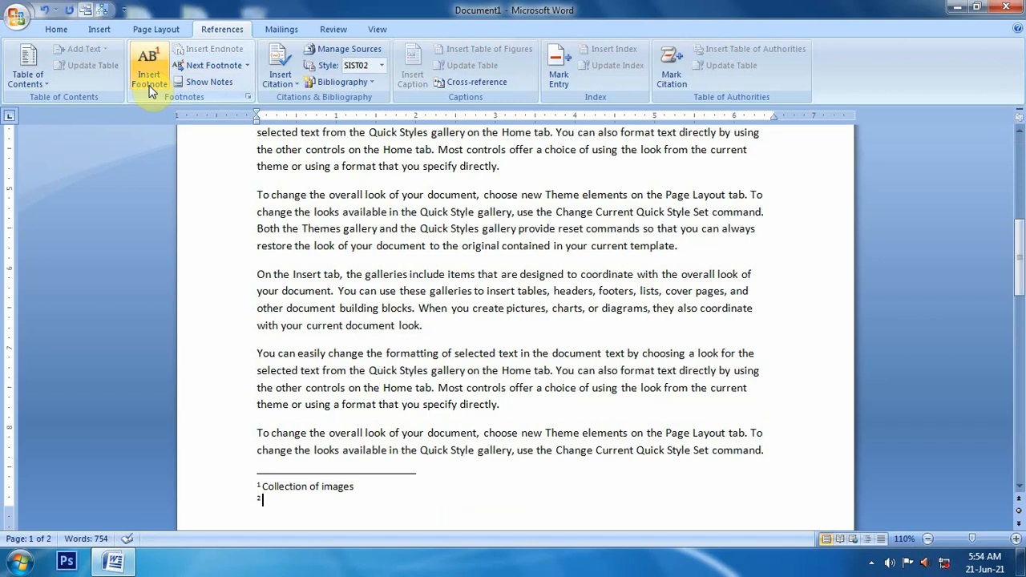
{"action": "type", "text": "Method of wor"}
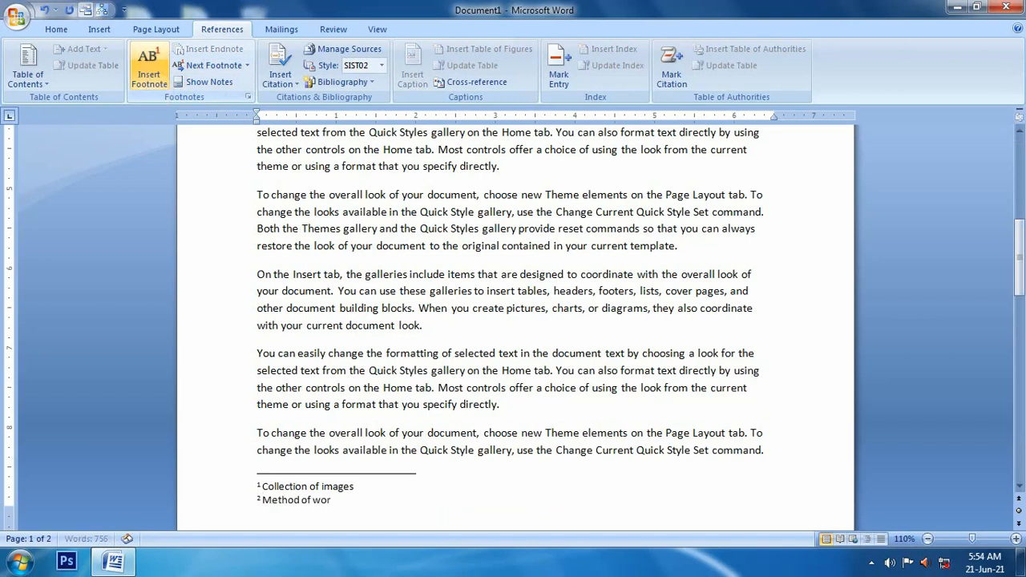
{"action": "type", "text": "k"}
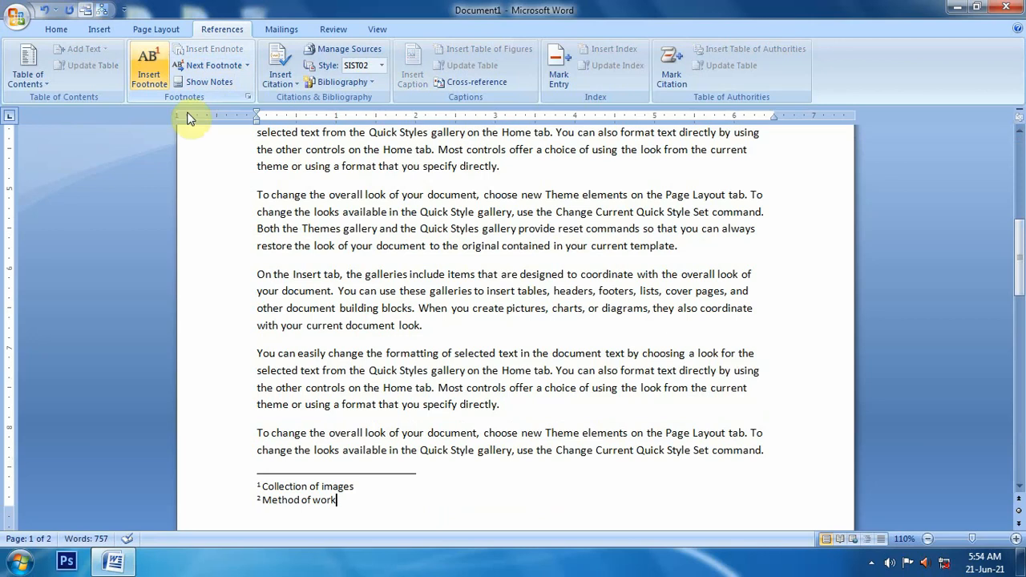
{"action": "scroll", "coordinate": [264, 270], "scroll_direction": "up", "scroll_amount": 5}
{"action": "scroll", "coordinate": [376, 319], "scroll_direction": "up", "scroll_amount": 3}
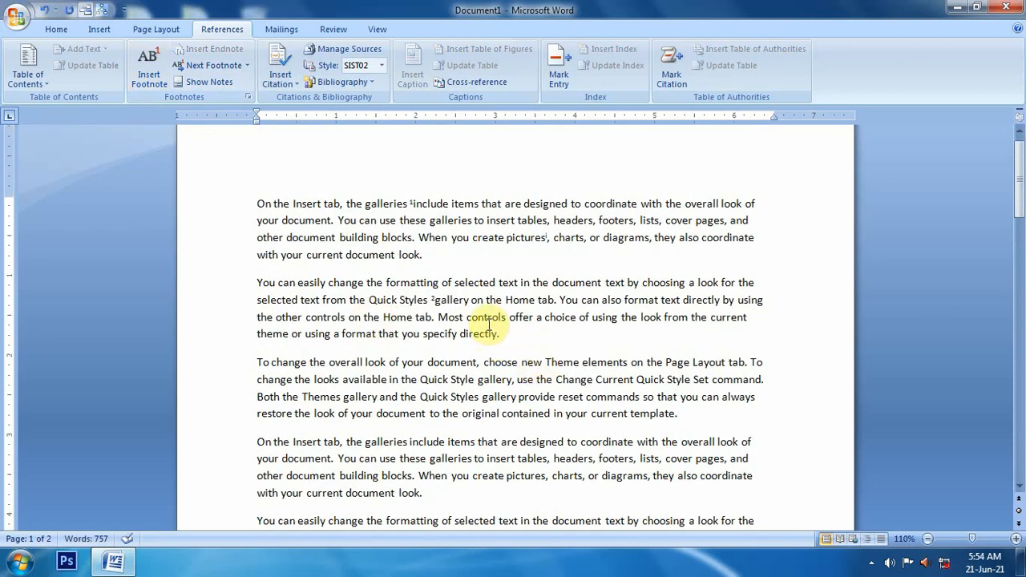
Step: Insert a footnote after the word "controls" in the second paragraph reading "Commands"
{"action": "double_click", "coordinate": [488, 318]}
{"action": "left_click", "coordinate": [156, 78]}
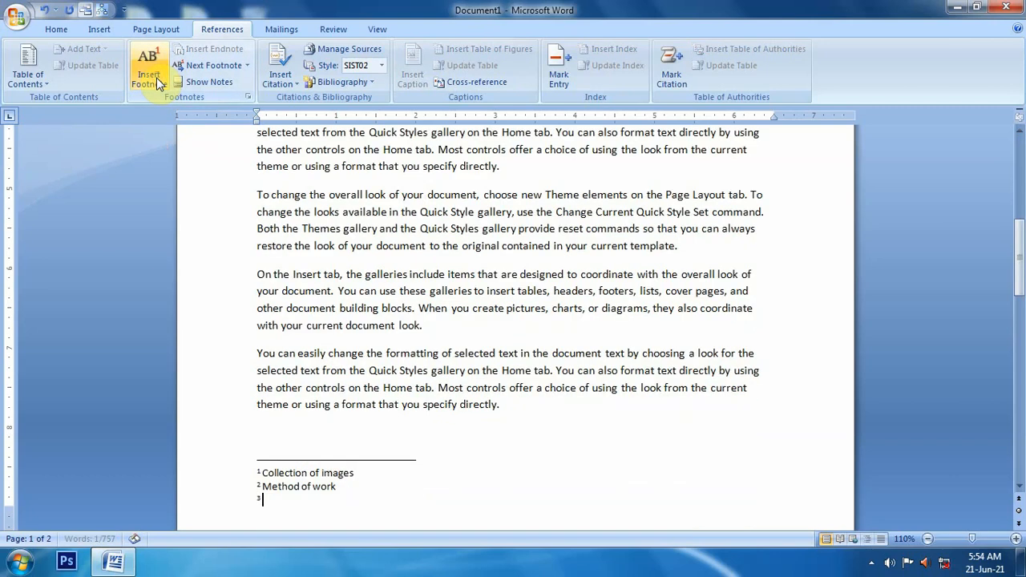
{"action": "type", "text": "Commands"}
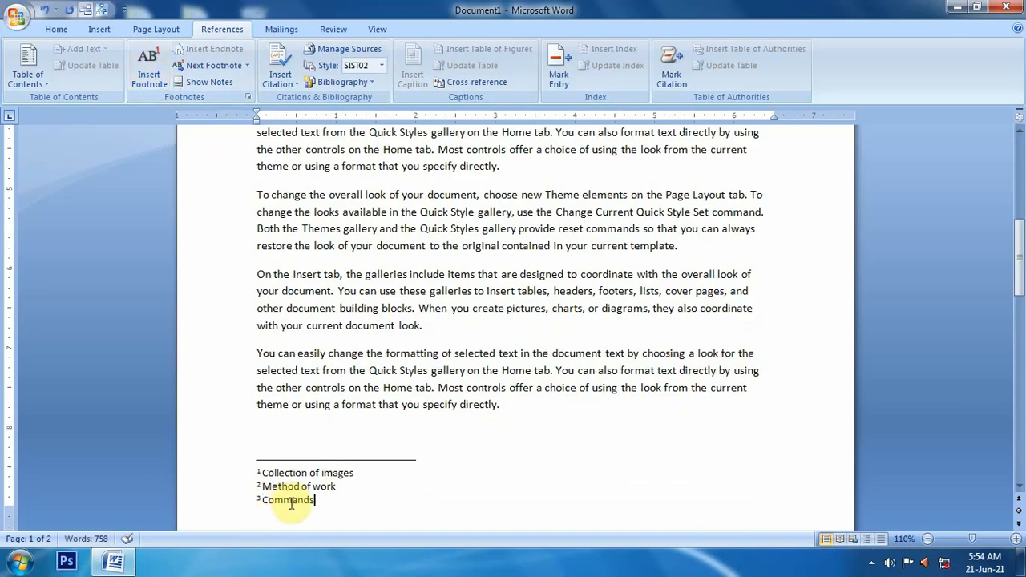
{"action": "scroll", "coordinate": [406, 325], "scroll_direction": "up", "scroll_amount": 8}
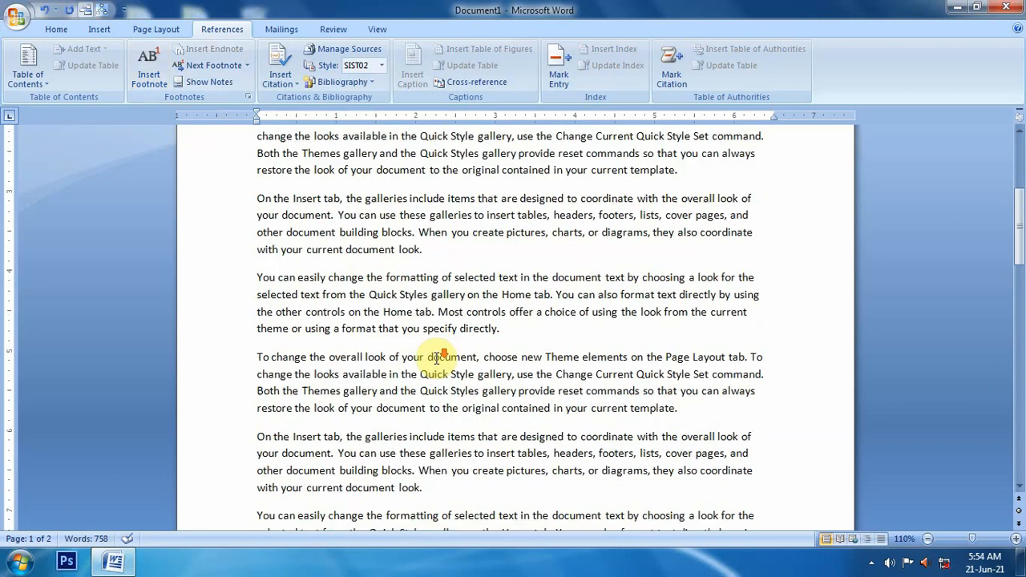
{"action": "scroll", "coordinate": [441, 353], "scroll_direction": "up", "scroll_amount": 1}
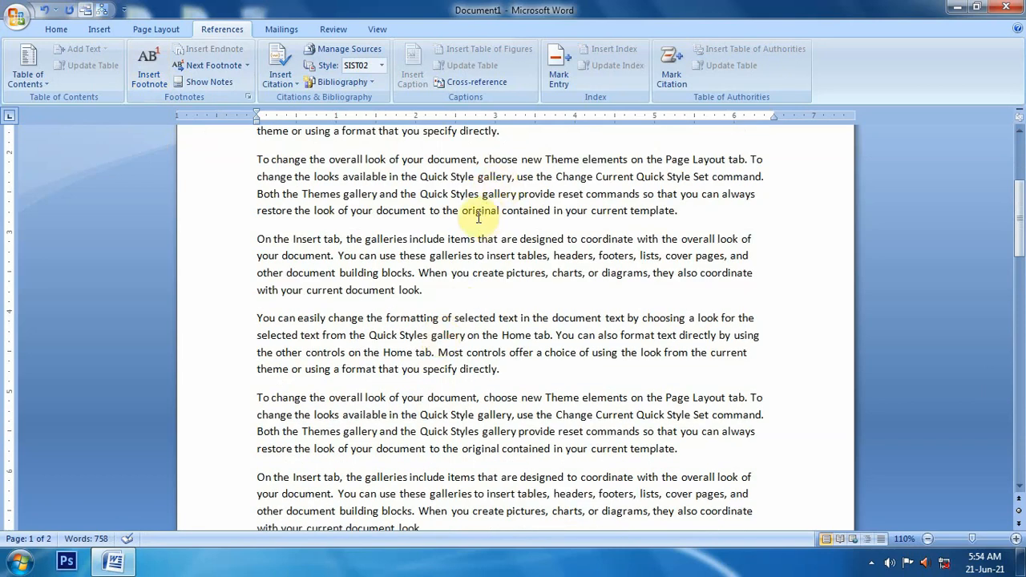
{"action": "scroll", "coordinate": [425, 302], "scroll_direction": "up", "scroll_amount": 5}
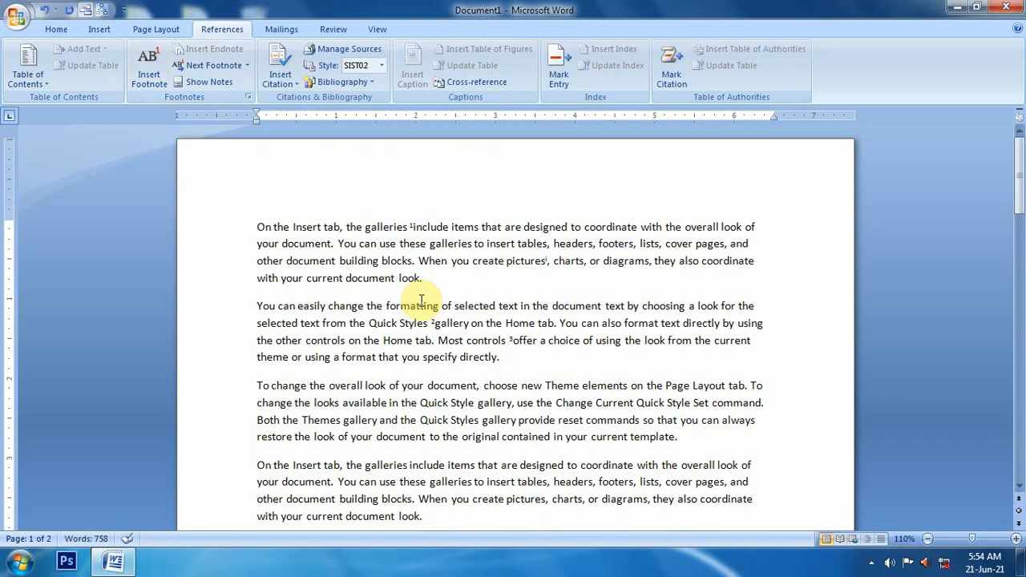
{"action": "scroll", "coordinate": [238, 339], "scroll_direction": "down", "scroll_amount": 7}
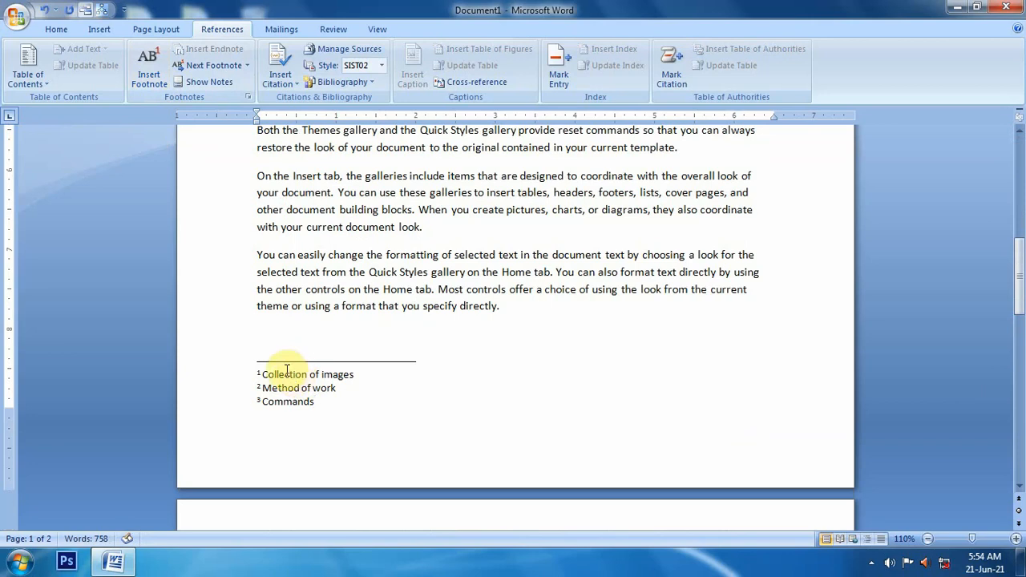
Step: Cycle through the footnote texts at the bottom of page 1 using Next Footnote and Previous Footnote
{"action": "left_click", "coordinate": [223, 67]}
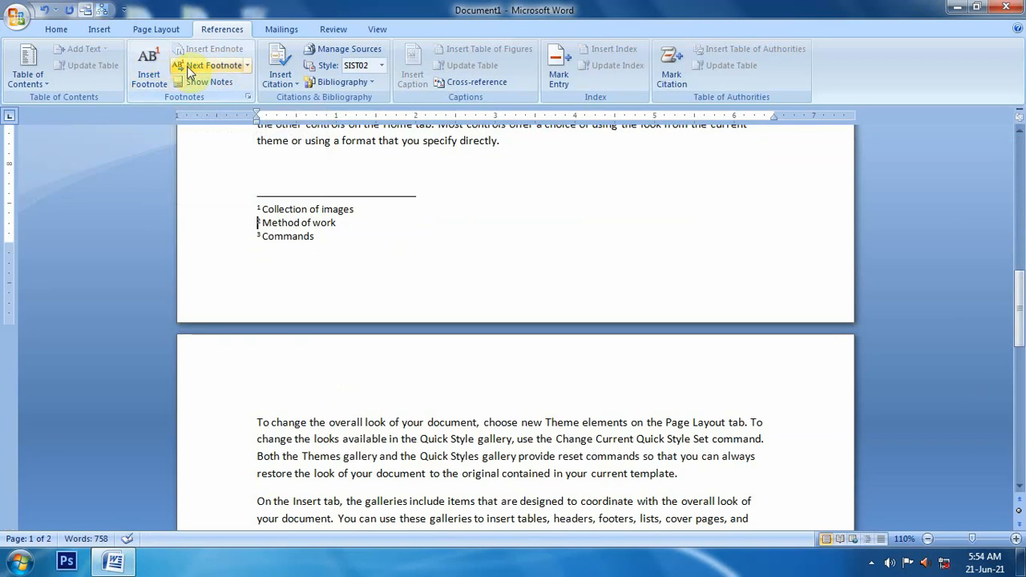
{"action": "left_click", "coordinate": [213, 66]}
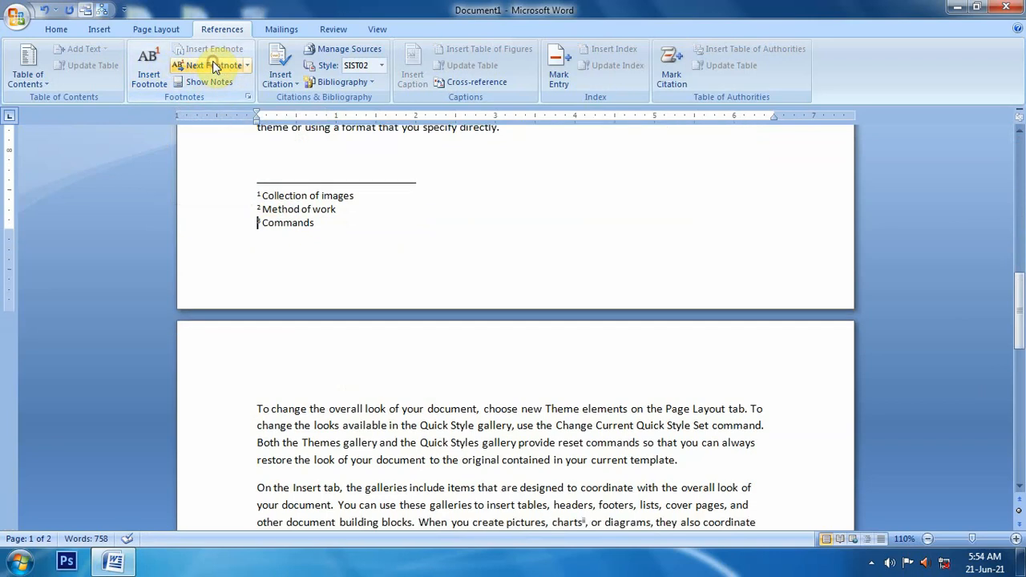
{"action": "left_click", "coordinate": [248, 65]}
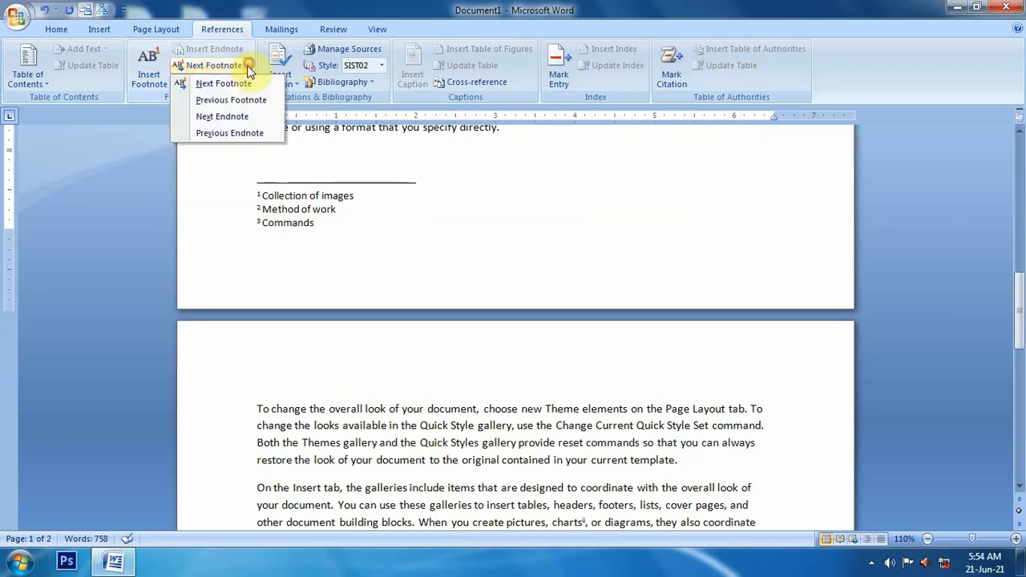
{"action": "left_click", "coordinate": [232, 101]}
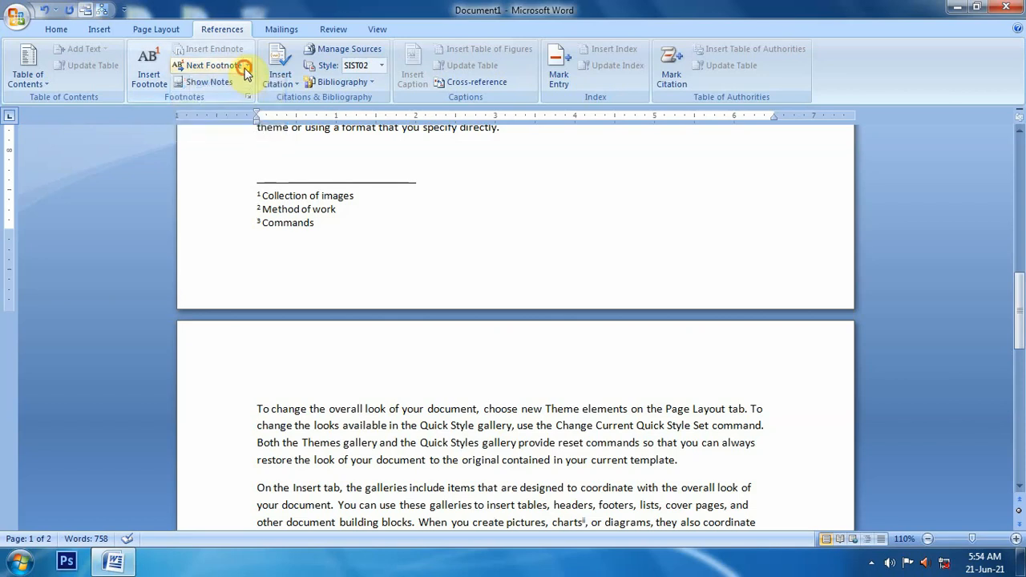
{"action": "left_click", "coordinate": [248, 65]}
{"action": "left_click", "coordinate": [232, 100]}
{"action": "left_click", "coordinate": [247, 65]}
{"action": "left_click", "coordinate": [232, 100]}
Step: Place the cursor in the first paragraph and jump forward through the footnote references with Next Footnote
{"action": "scroll", "coordinate": [339, 297], "scroll_direction": "up", "scroll_amount": 10}
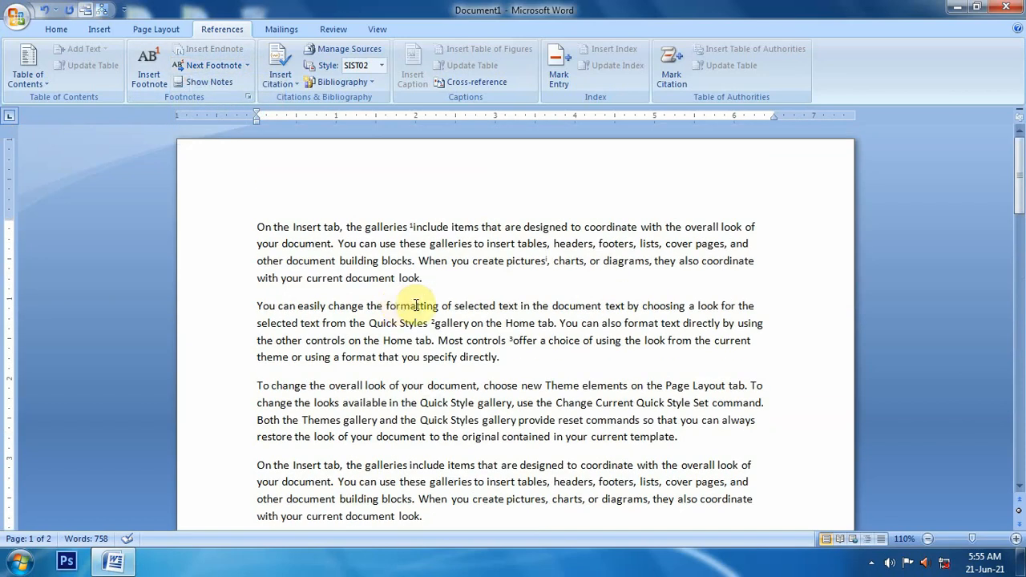
{"action": "left_click", "coordinate": [411, 227]}
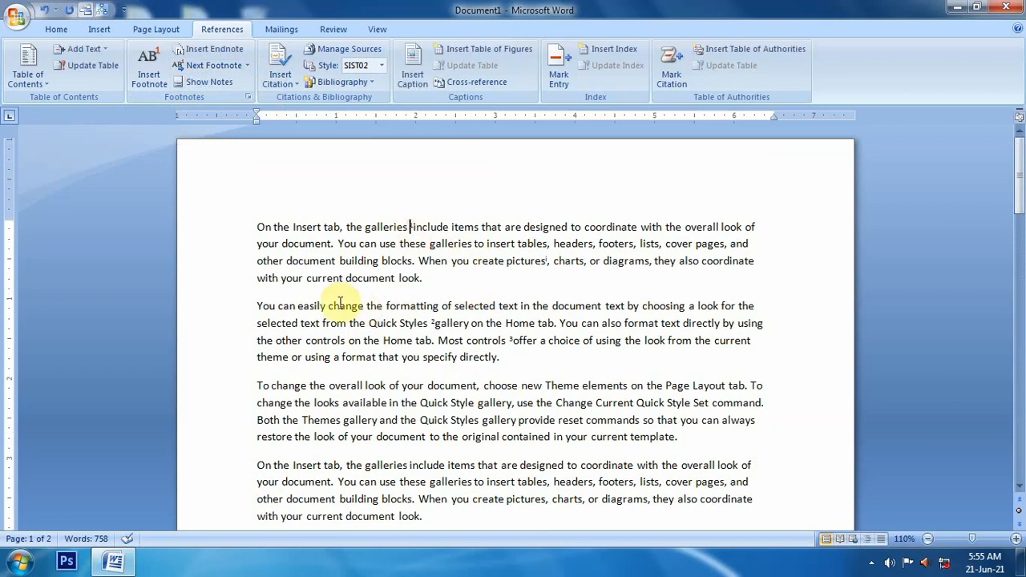
{"action": "left_click", "coordinate": [214, 64]}
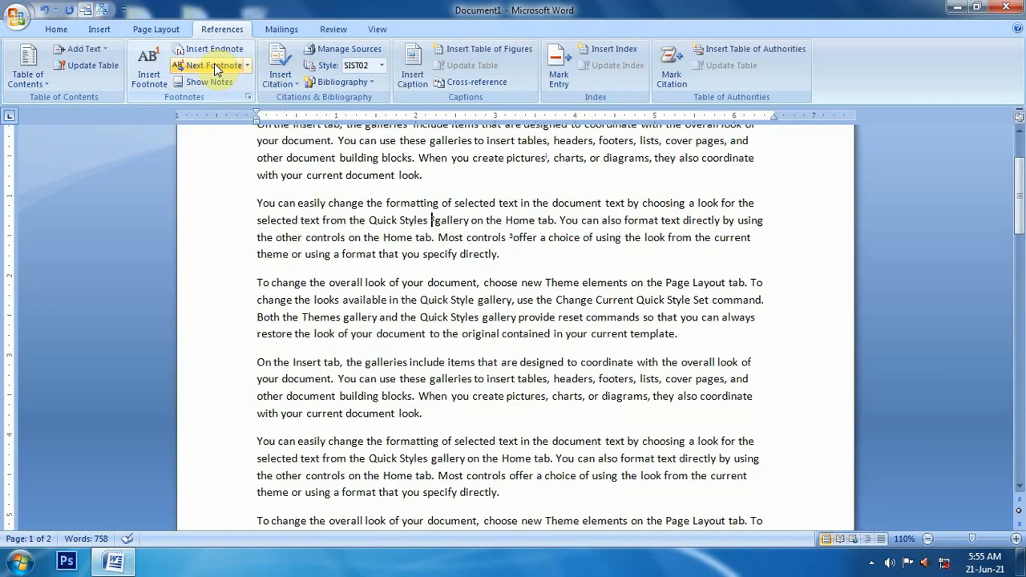
{"action": "left_click", "coordinate": [214, 63]}
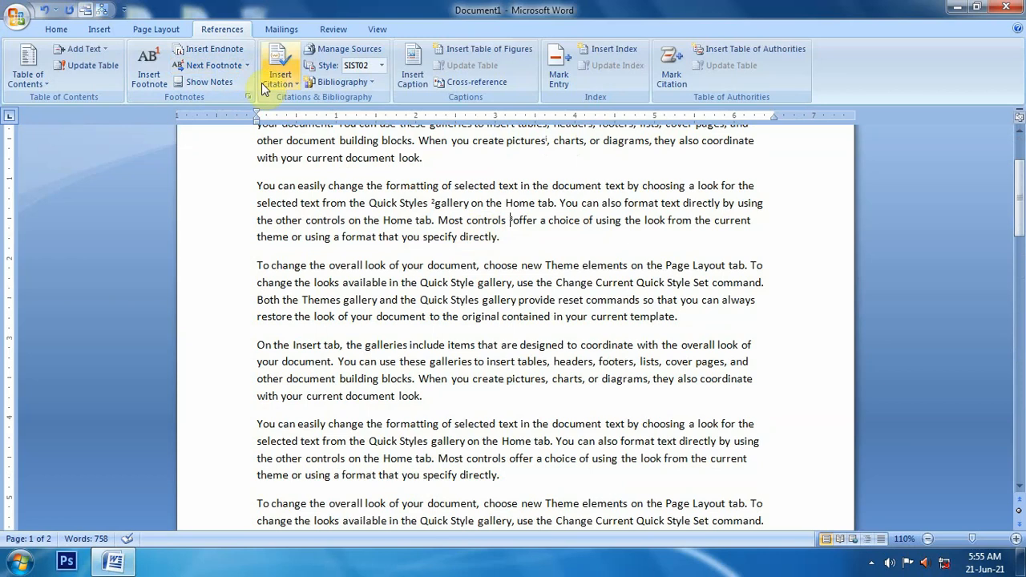
{"action": "left_click", "coordinate": [232, 70]}
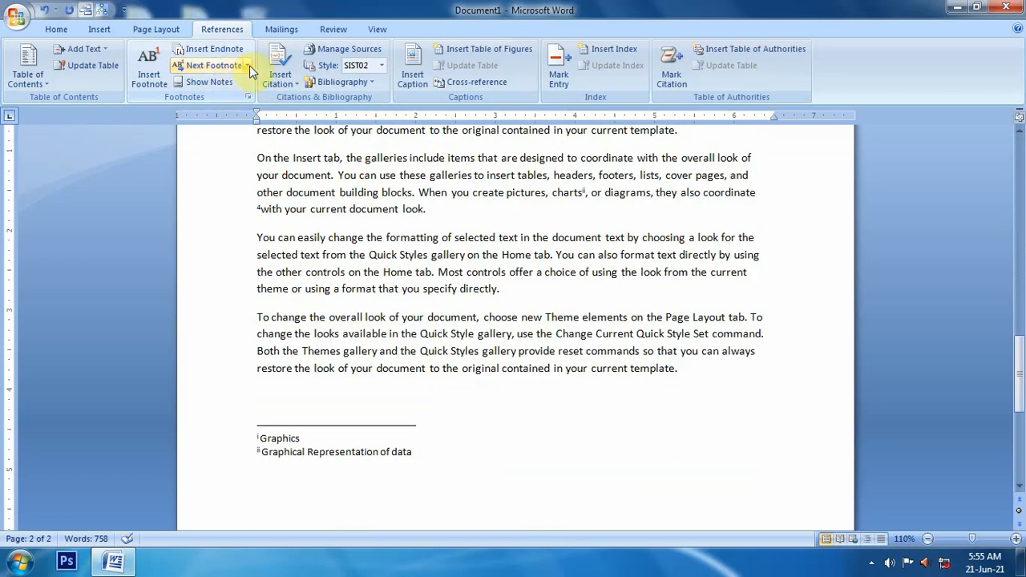
Step: Jump backward through the footnote references in the body text with Previous Footnote
{"action": "left_click", "coordinate": [247, 65]}
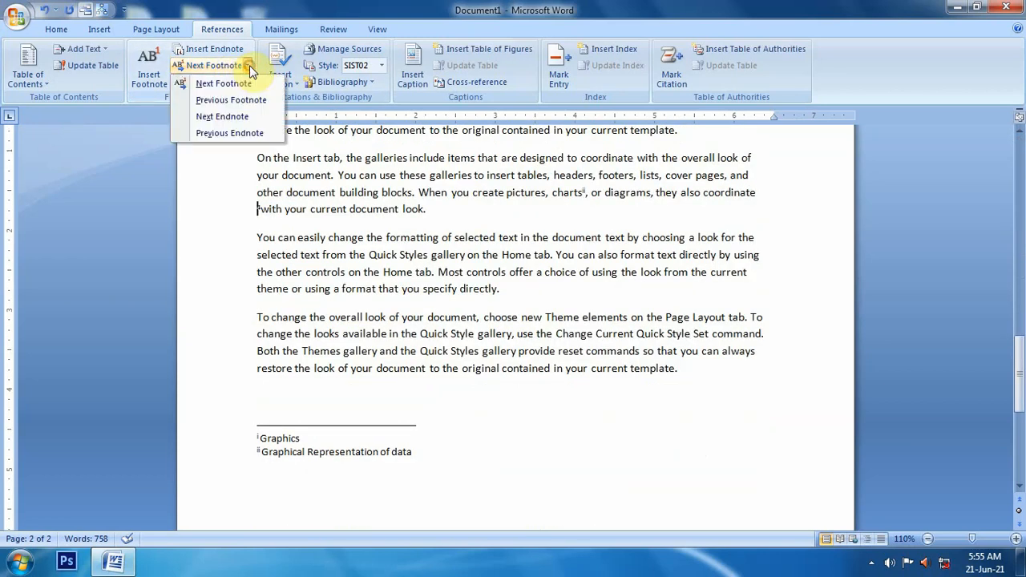
{"action": "left_click", "coordinate": [224, 98]}
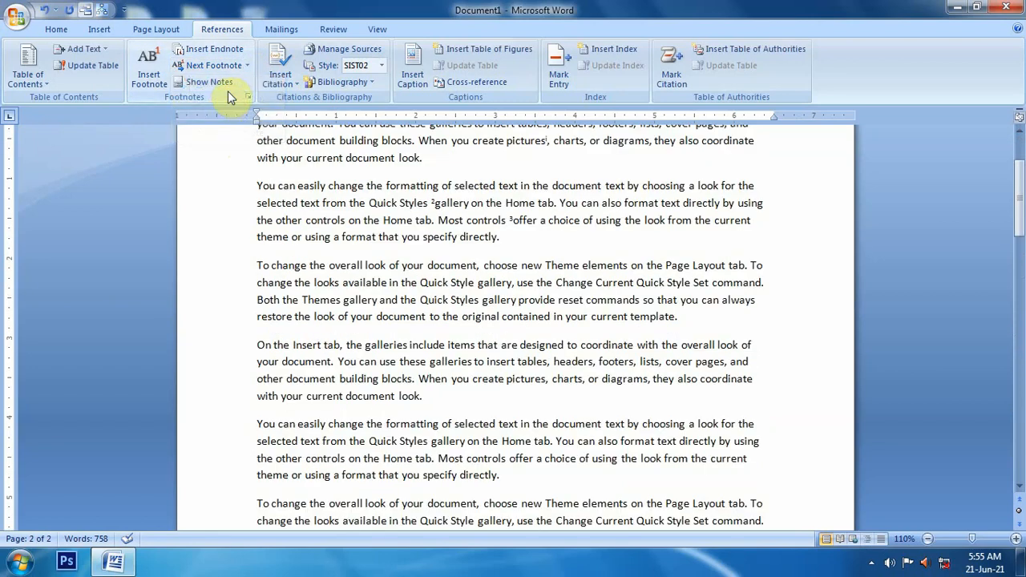
{"action": "left_click", "coordinate": [247, 66]}
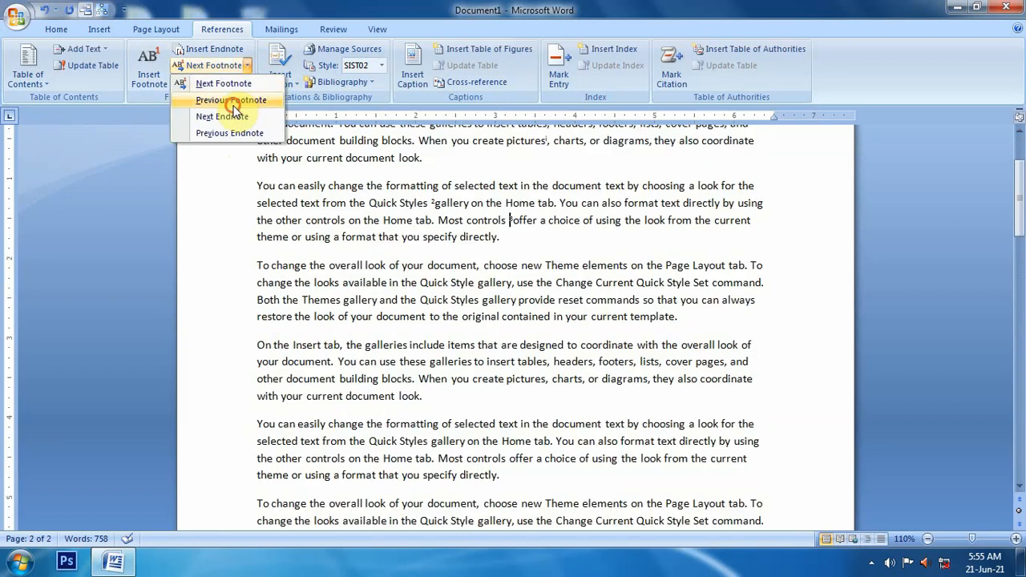
{"action": "left_click", "coordinate": [236, 101]}
{"action": "left_click", "coordinate": [246, 66]}
{"action": "left_click", "coordinate": [231, 100]}
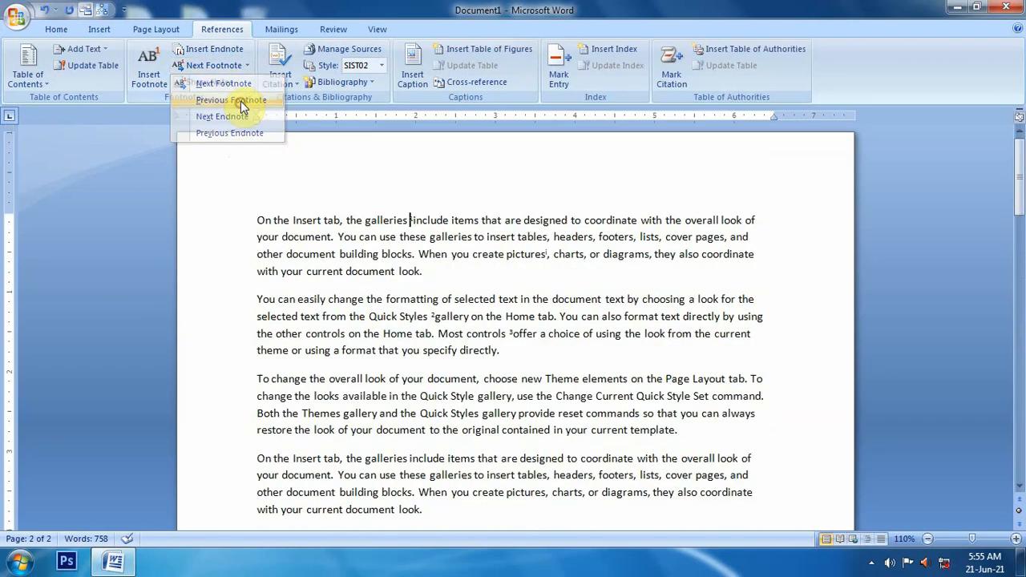
{"action": "left_click", "coordinate": [247, 66]}
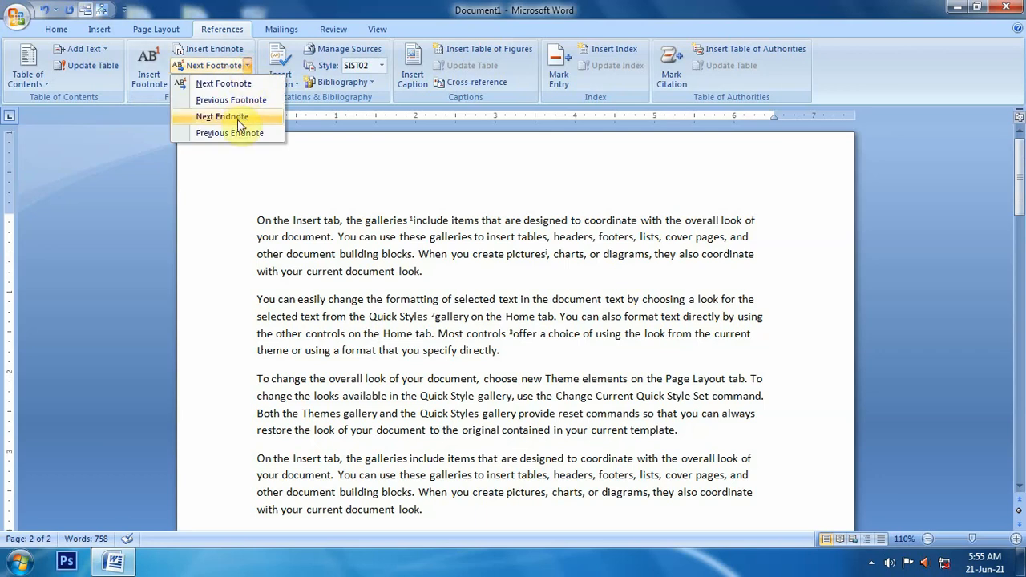
Step: Preview the first footnote by pointing at its reference mark, open its note text, and return to the reference
{"action": "left_click", "coordinate": [275, 171]}
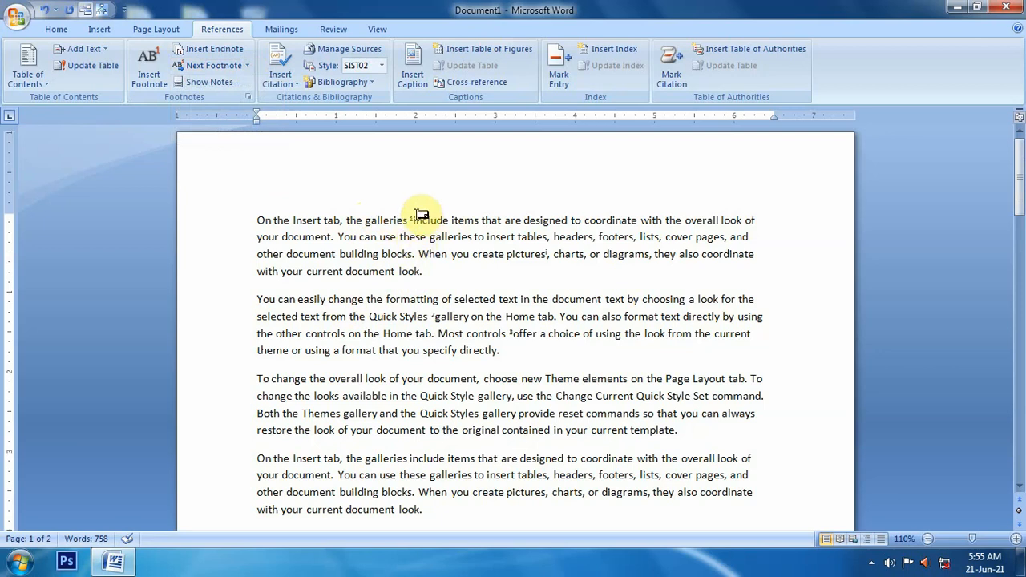
{"action": "left_click", "coordinate": [413, 217]}
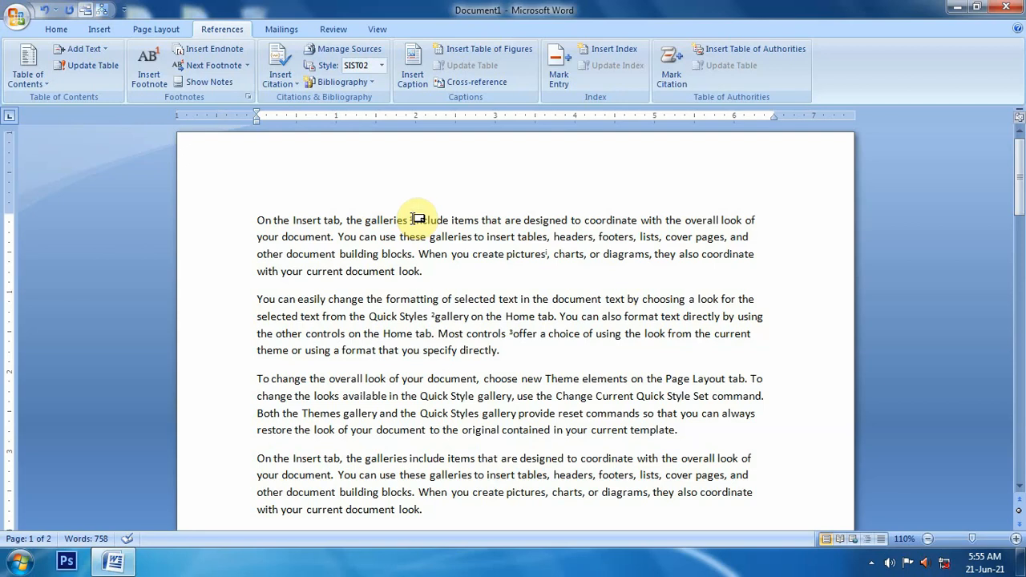
{"action": "mouse_move", "coordinate": [418, 218]}
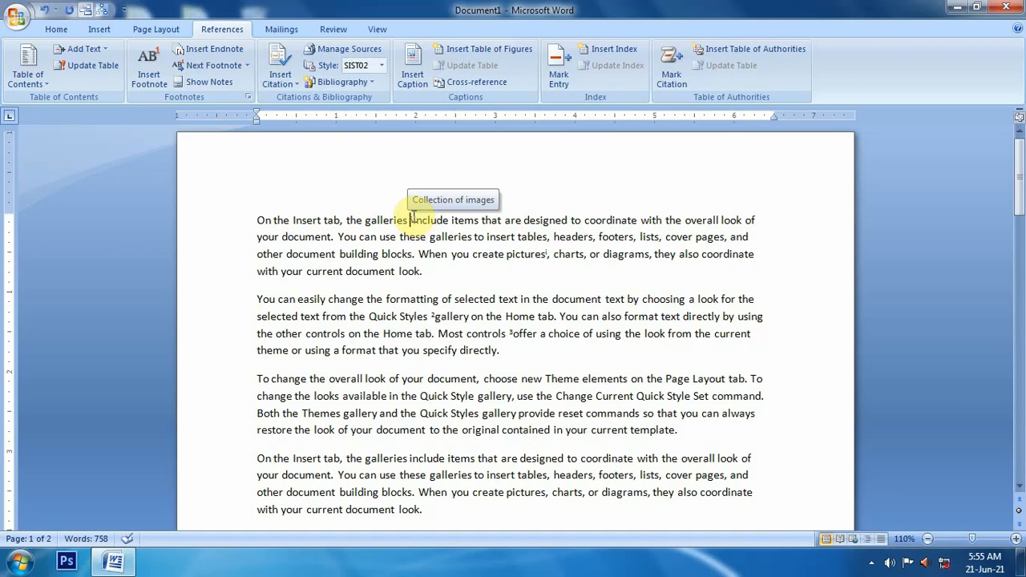
{"action": "double_click", "coordinate": [418, 216]}
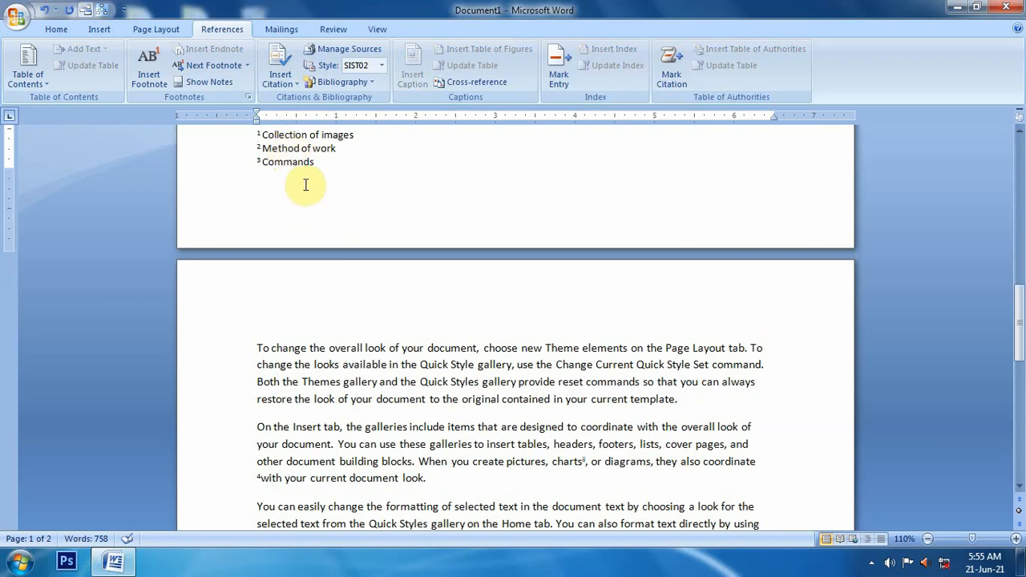
{"action": "left_click", "coordinate": [201, 83]}
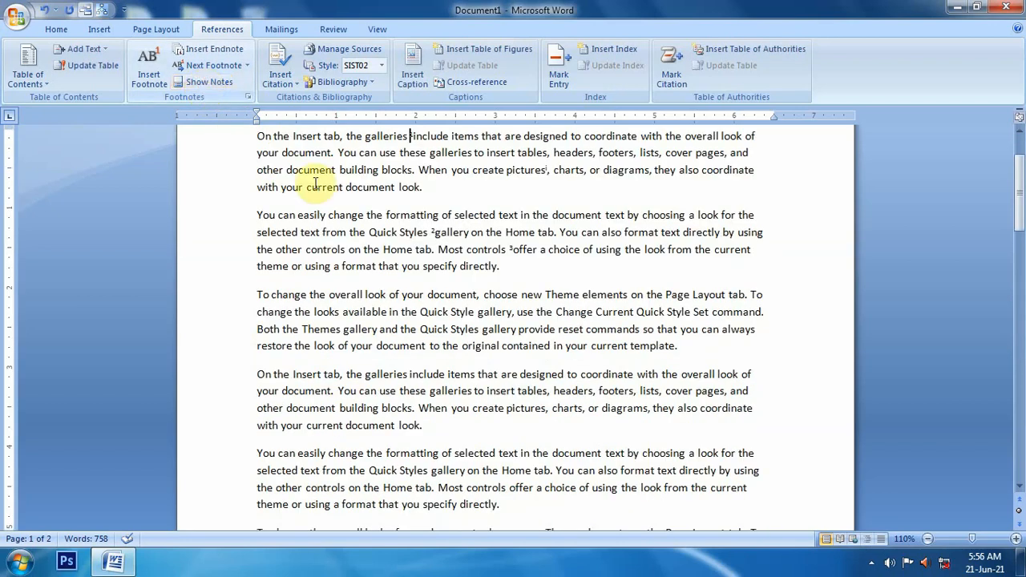
Step: Use Show Notes from the "Styles" footnote reference and choose to view the endnote area
{"action": "scroll", "coordinate": [353, 221], "scroll_direction": "up", "scroll_amount": 2}
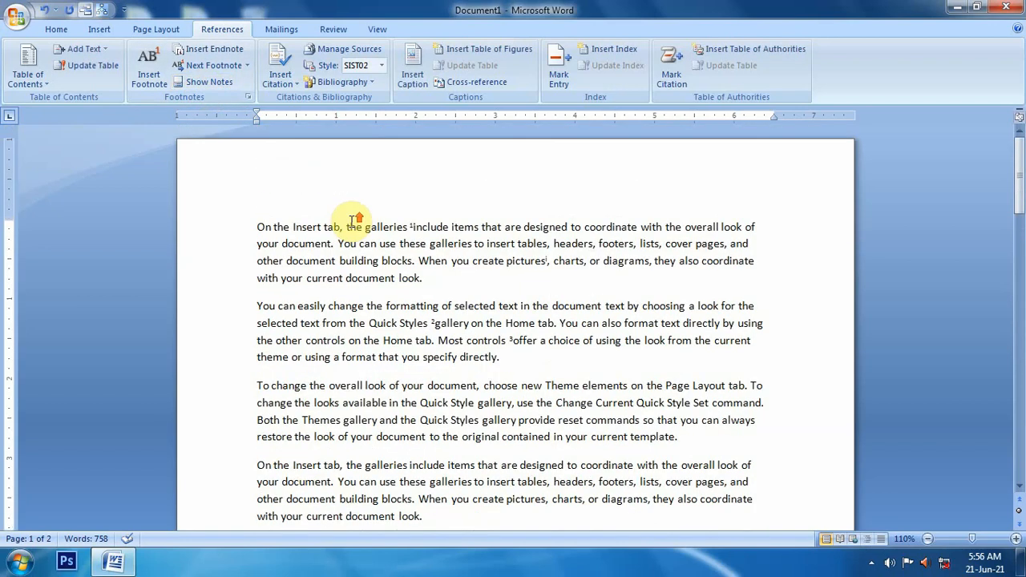
{"action": "left_click", "coordinate": [433, 322]}
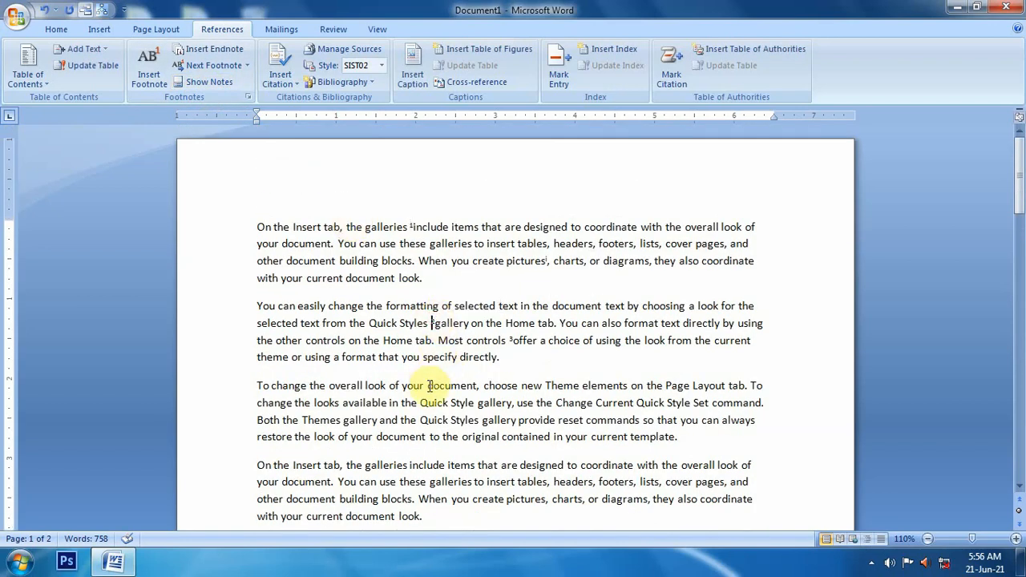
{"action": "left_click", "coordinate": [207, 83]}
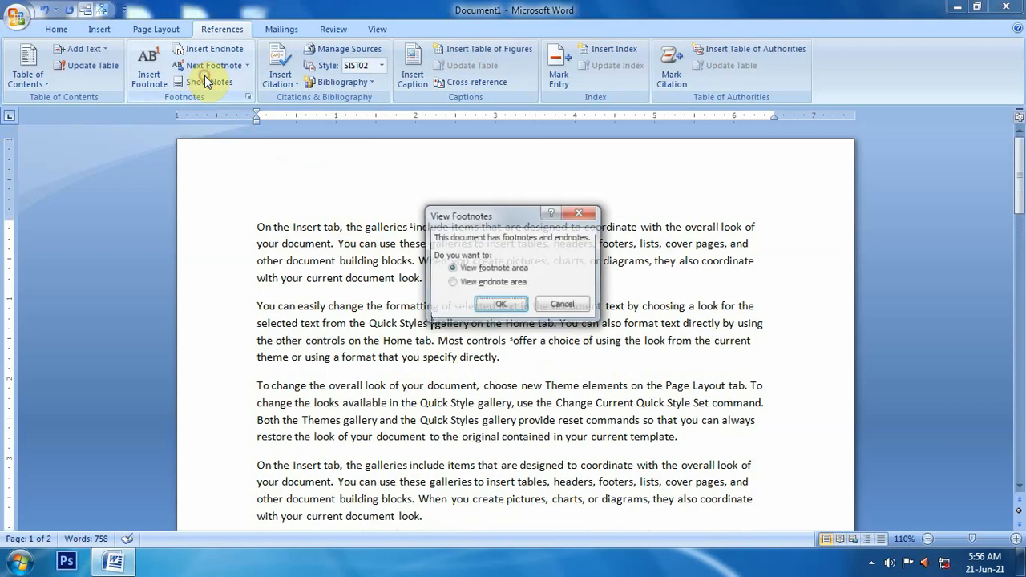
{"action": "left_click", "coordinate": [487, 285]}
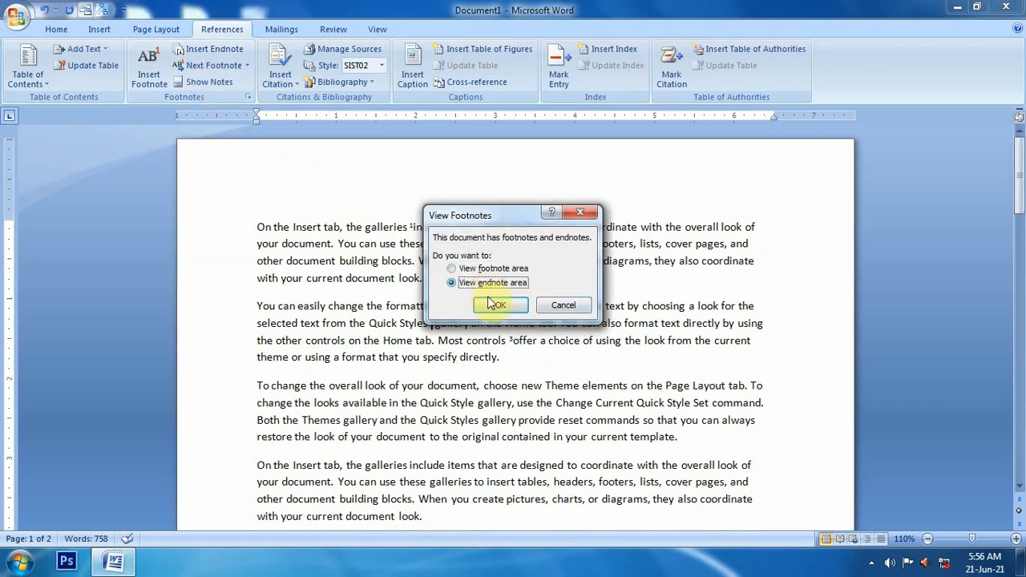
{"action": "left_click", "coordinate": [509, 309]}
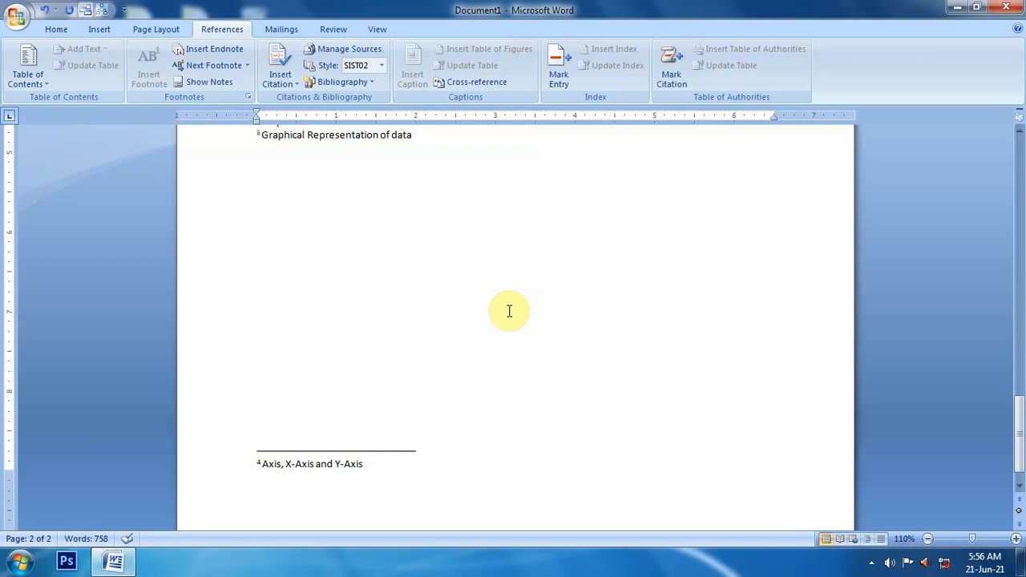
Step: Use Show Notes from the first footnote reference to view the footnote area, then return to the text
{"action": "scroll", "coordinate": [507, 309], "scroll_direction": "up", "scroll_amount": 20}
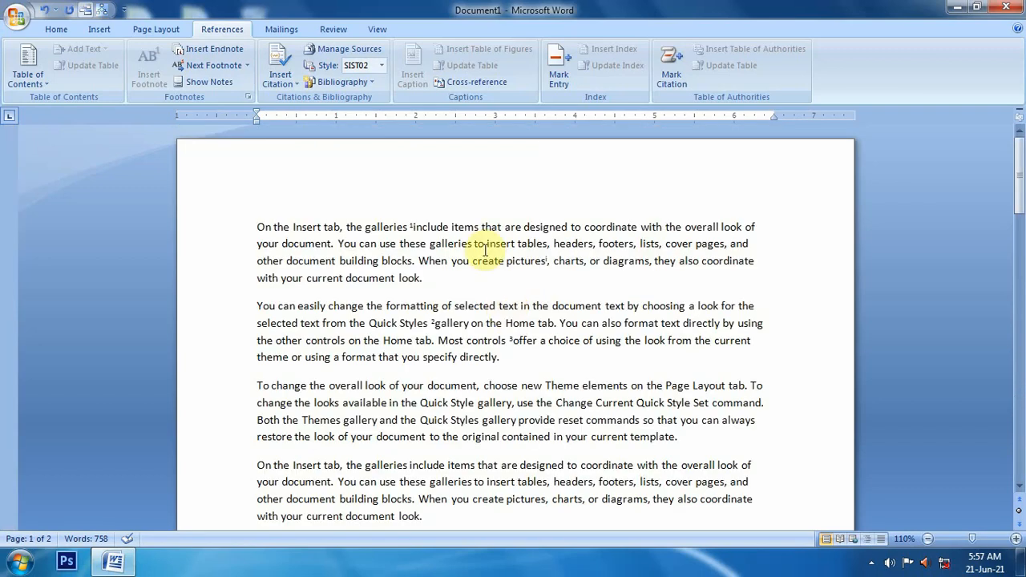
{"action": "left_click", "coordinate": [411, 226]}
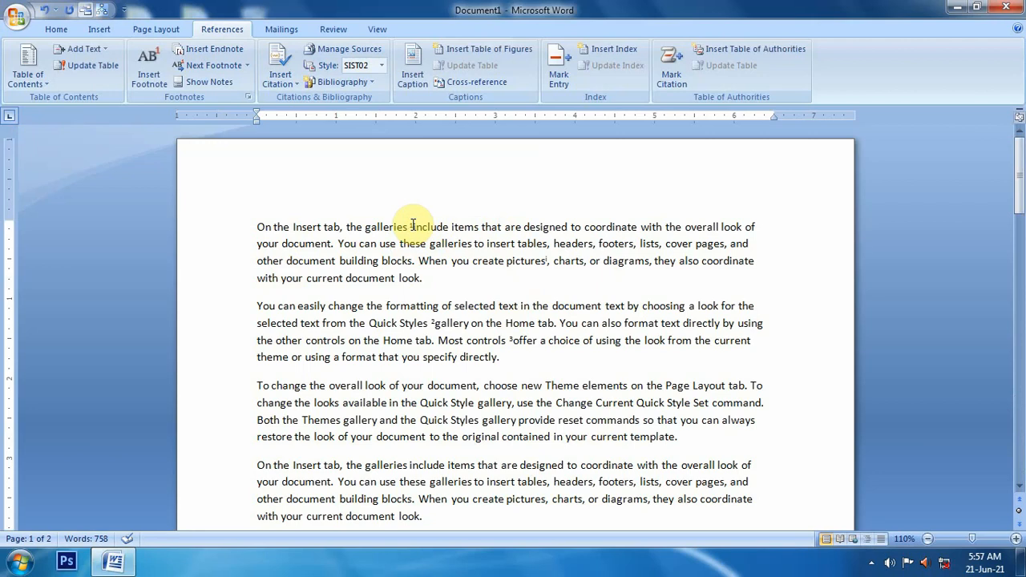
{"action": "left_click", "coordinate": [202, 82]}
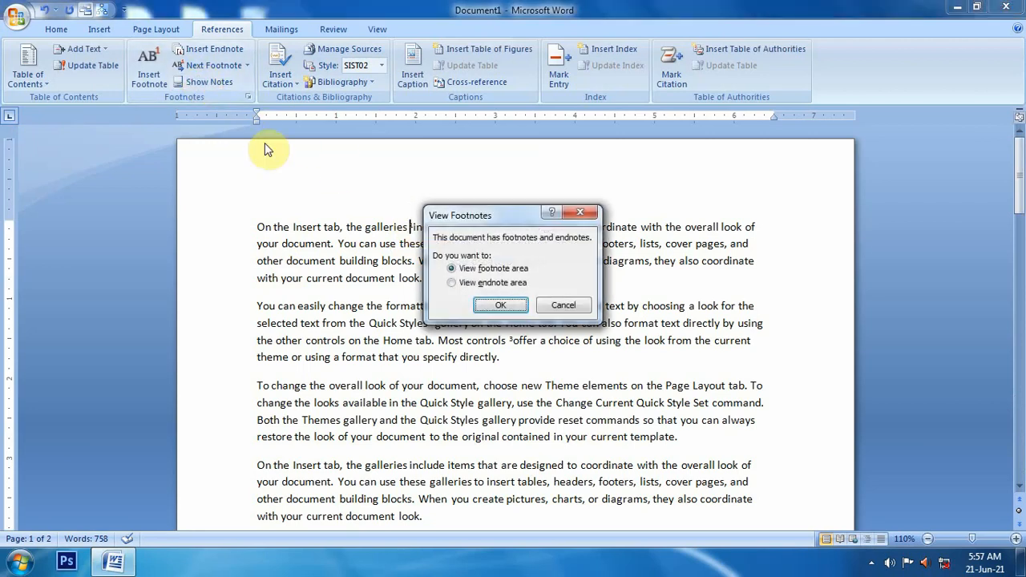
{"action": "left_click", "coordinate": [506, 307]}
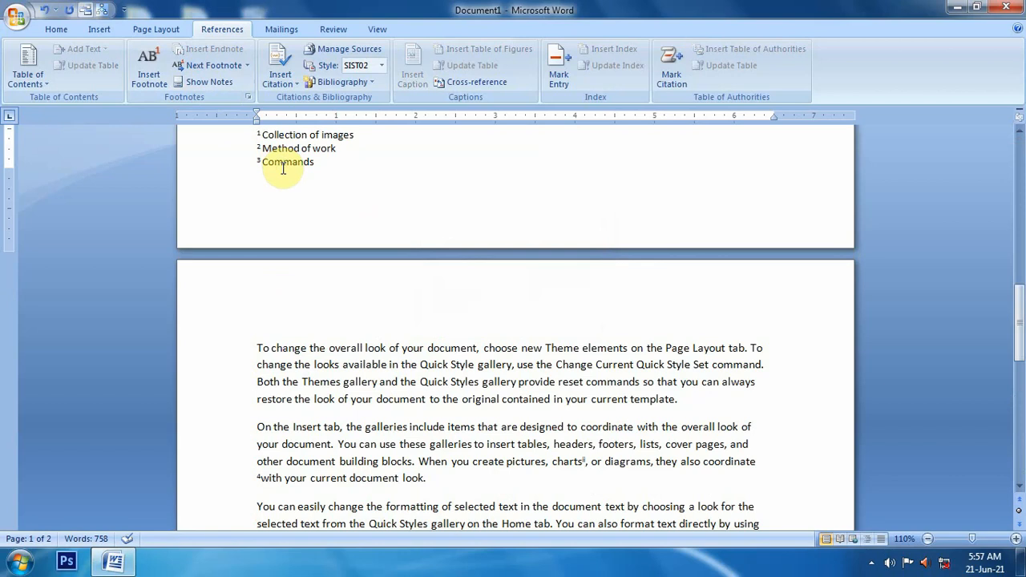
{"action": "left_click", "coordinate": [205, 81]}
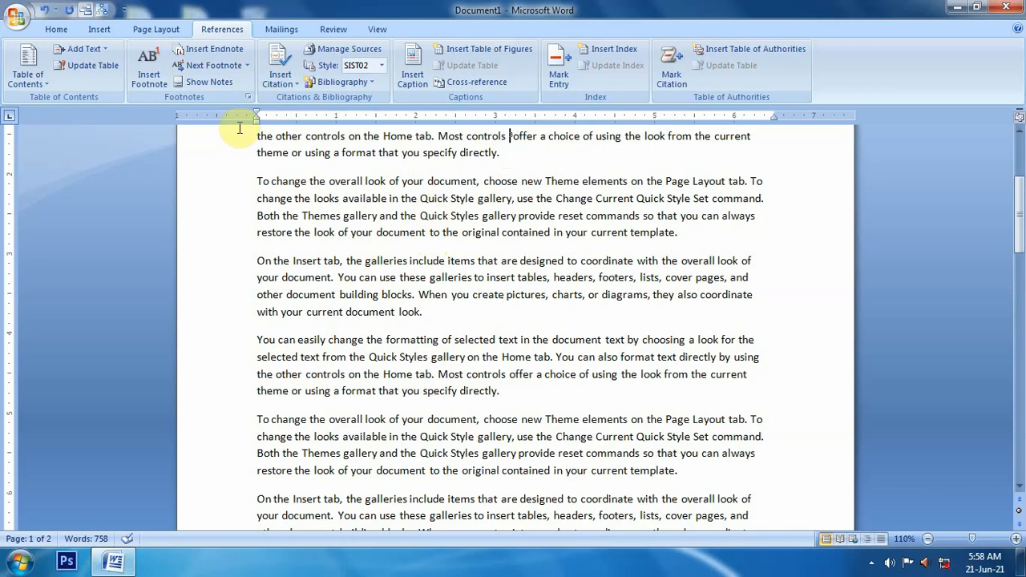
Step: Open the Go To dialog, pick Footnote as the target, and move to the next and previous footnote
{"action": "left_click", "coordinate": [57, 28]}
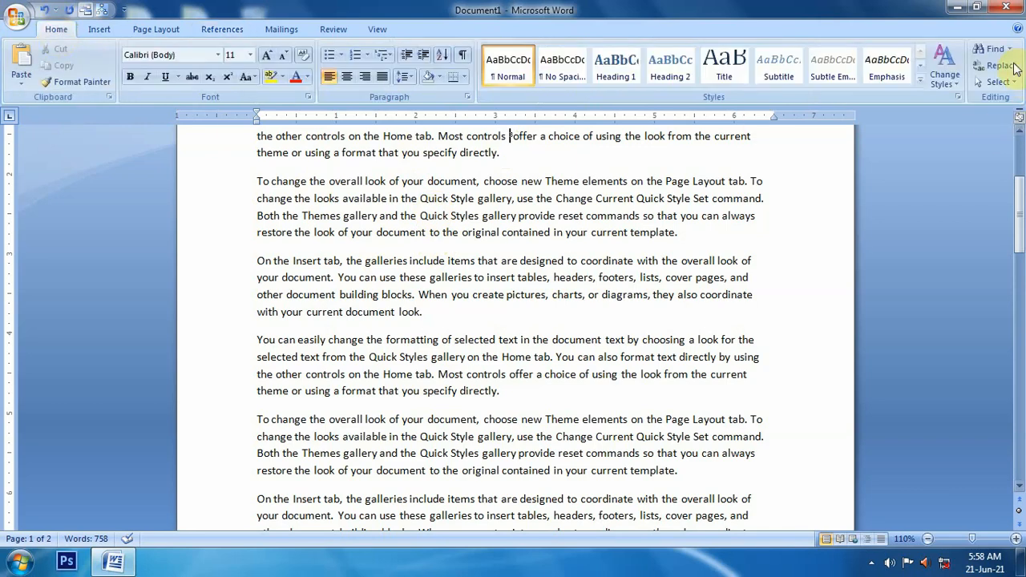
{"action": "left_click", "coordinate": [994, 49]}
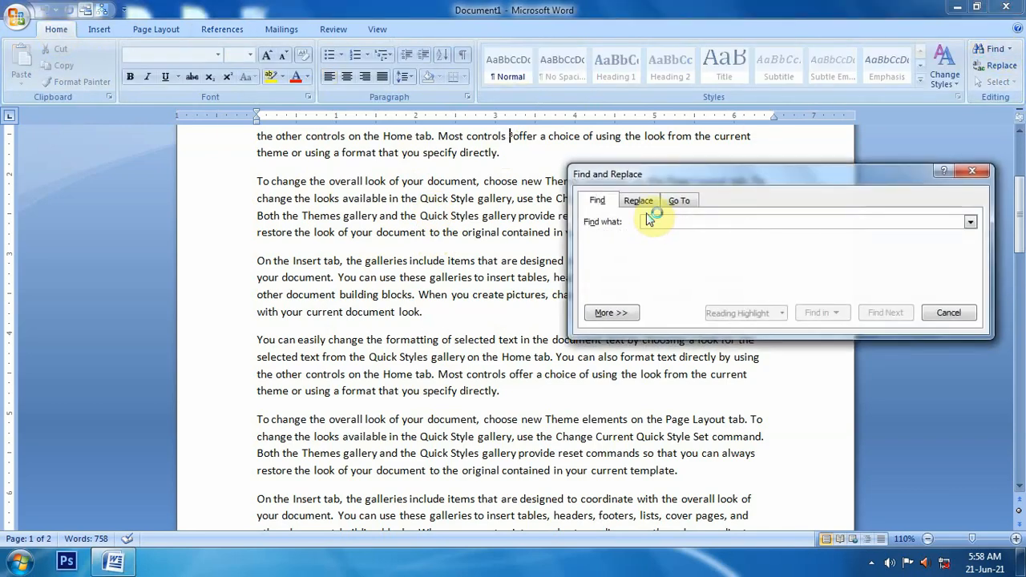
{"action": "left_click", "coordinate": [694, 205]}
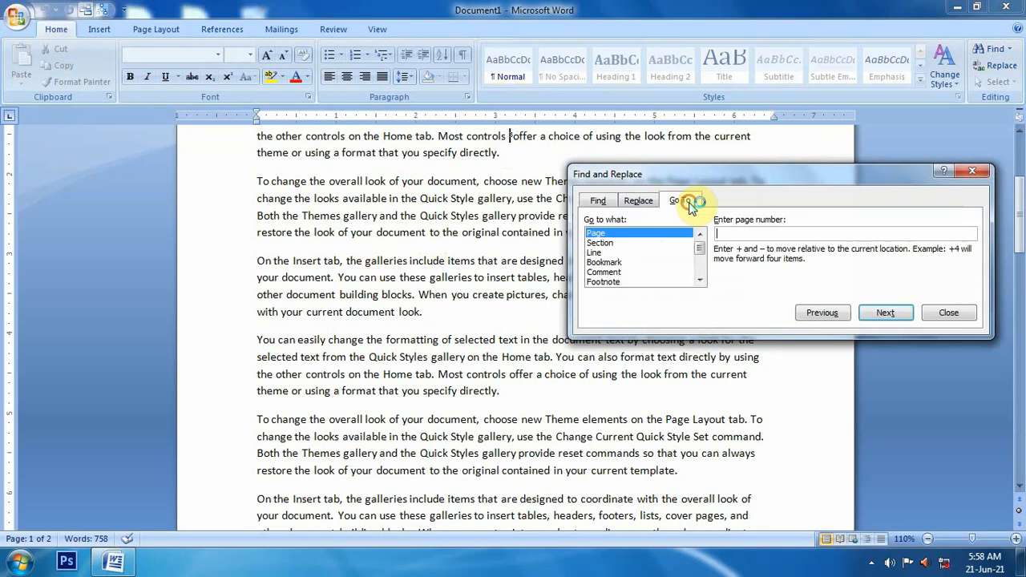
{"action": "left_click", "coordinate": [699, 280]}
{"action": "left_click", "coordinate": [699, 279]}
{"action": "left_click", "coordinate": [613, 263]}
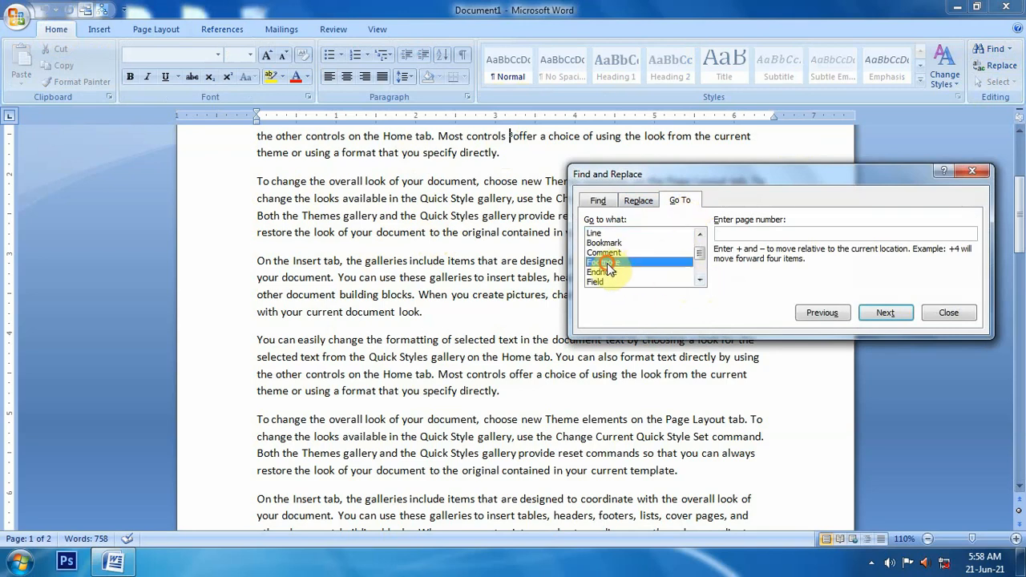
{"action": "left_click", "coordinate": [897, 314]}
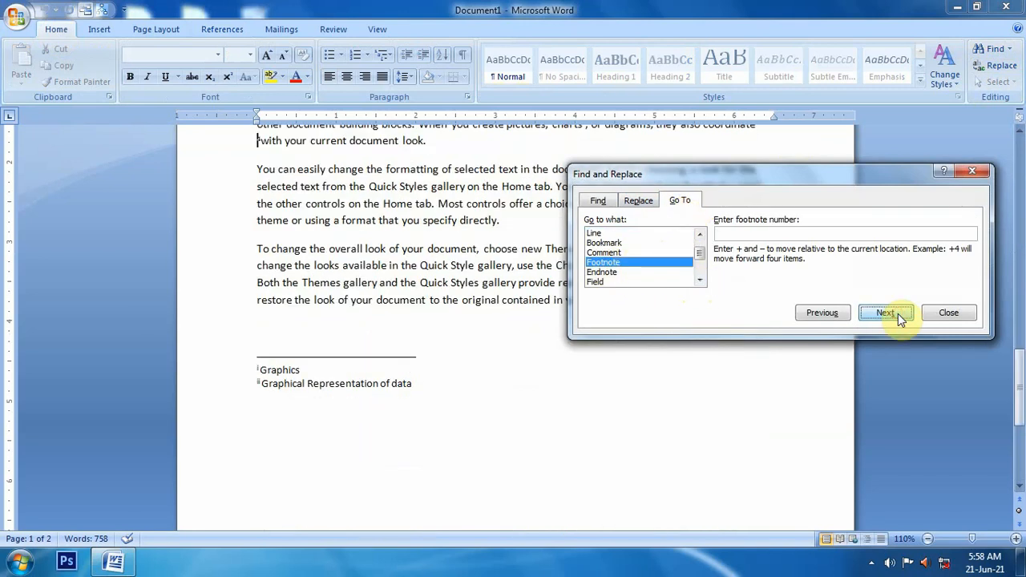
{"action": "left_click", "coordinate": [834, 315]}
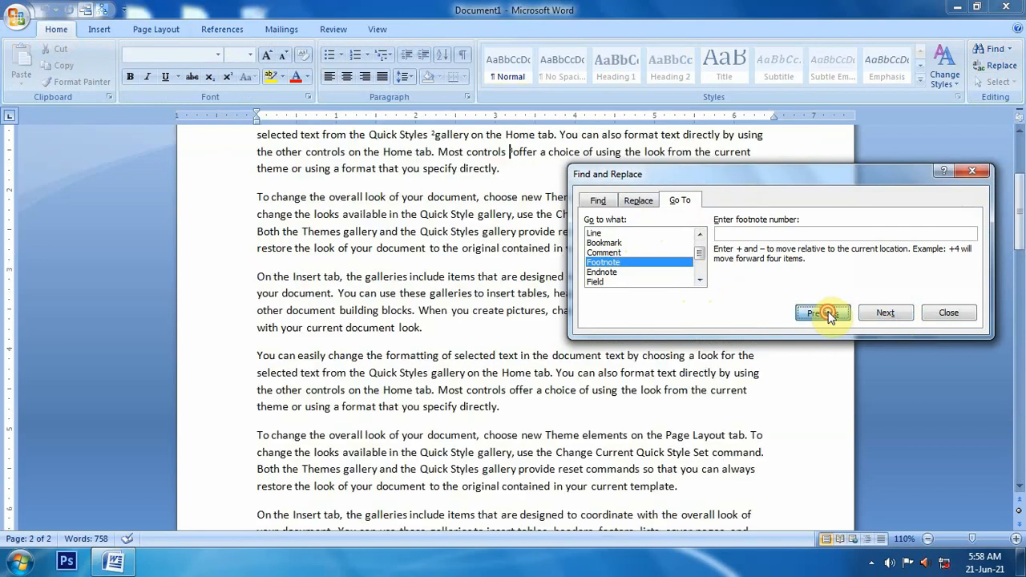
Step: Move back and forth between footnotes, then choose Endnote as the Go To target, move to the previous and next endnote, and close the dialog
{"action": "left_click", "coordinate": [833, 315]}
{"action": "left_click", "coordinate": [895, 312]}
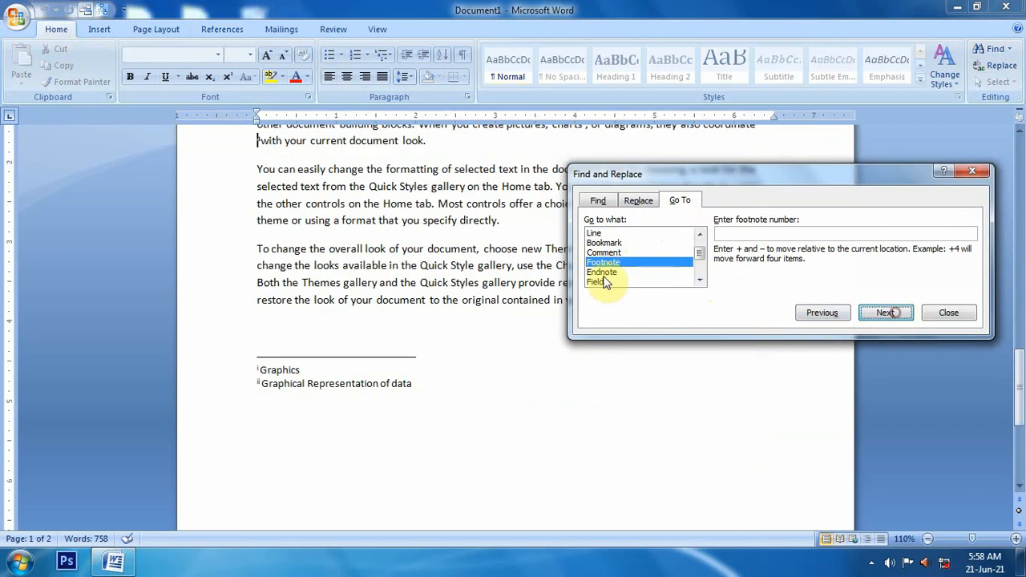
{"action": "left_click", "coordinate": [603, 272]}
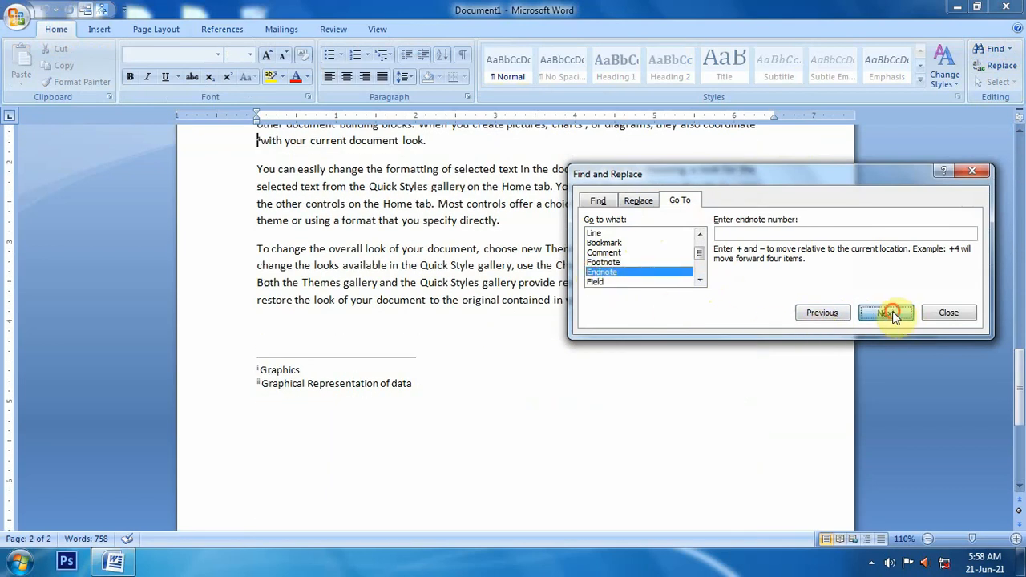
{"action": "left_click", "coordinate": [812, 314]}
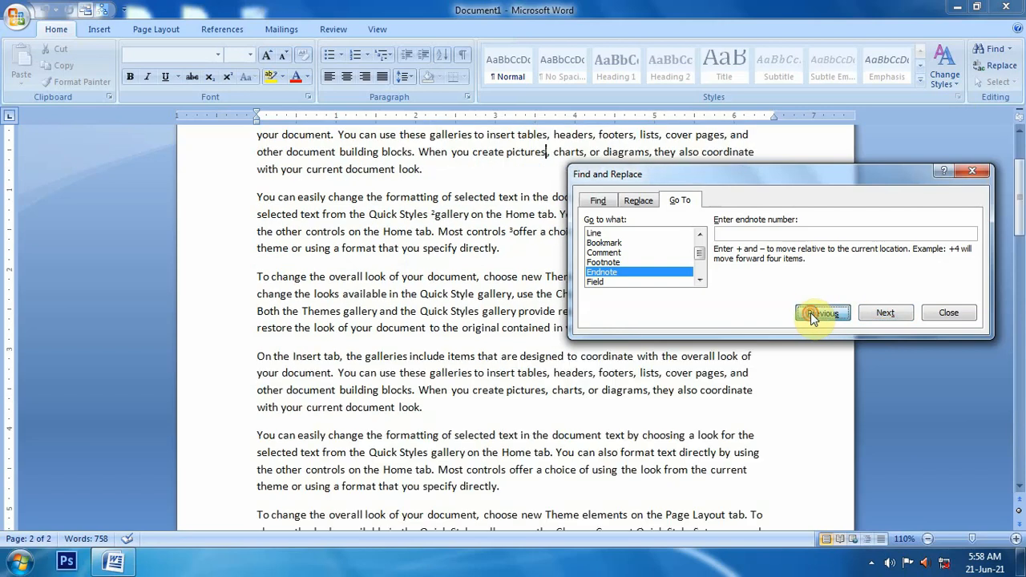
{"action": "left_click", "coordinate": [886, 314]}
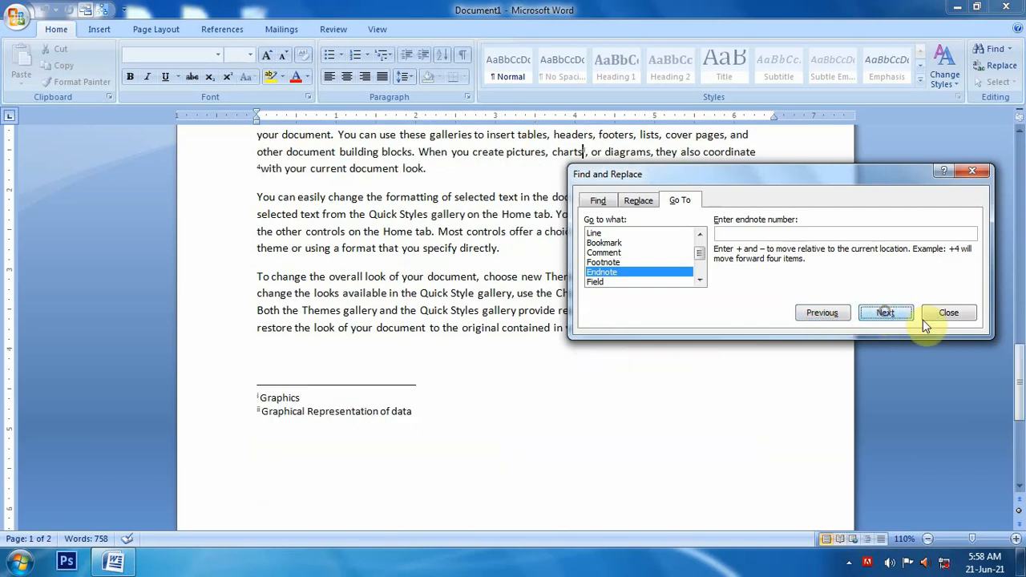
{"action": "left_click", "coordinate": [946, 314]}
Step: Return to the start of the document, preview the endnote in the first paragraph by pointing at its reference mark, and open the referencing tools
{"action": "scroll", "coordinate": [497, 426], "scroll_direction": "up", "scroll_amount": 3}
{"action": "scroll", "coordinate": [489, 432], "scroll_direction": "up", "scroll_amount": 5}
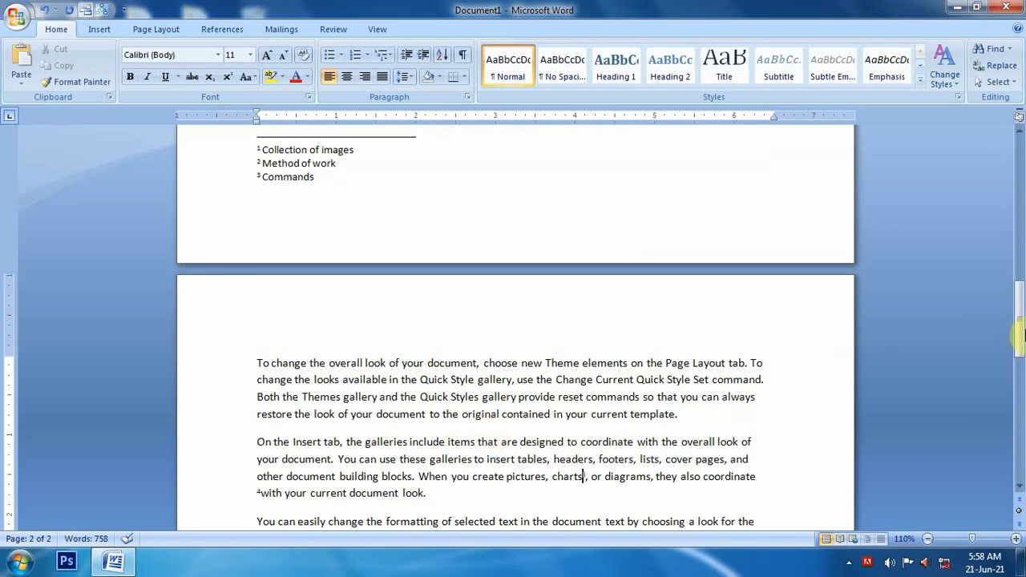
{"action": "left_click_drag", "start_coordinate": [1019, 334], "coordinate": [1017, 180]}
{"action": "mouse_move", "coordinate": [534, 260]}
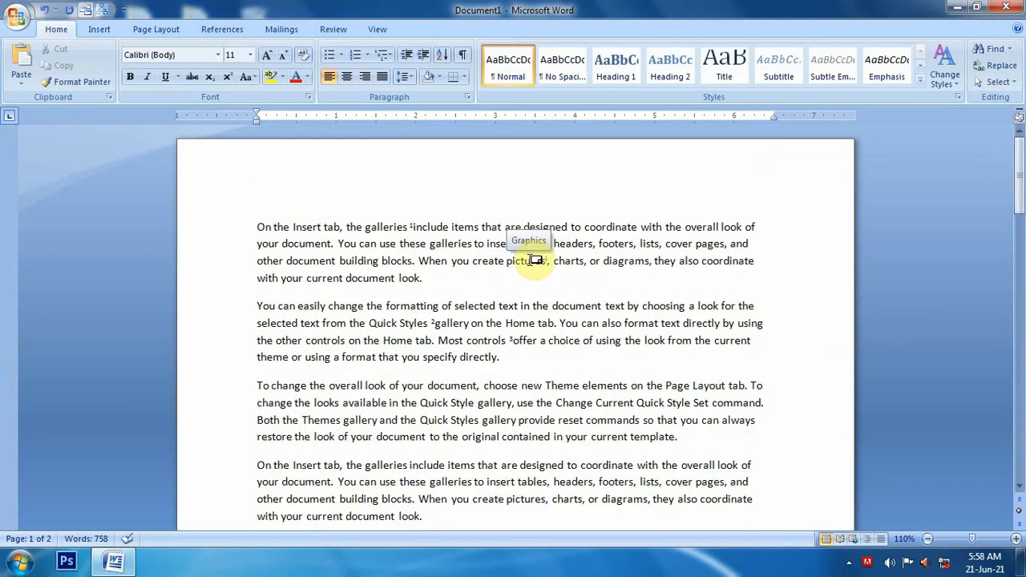
{"action": "left_click", "coordinate": [222, 29]}
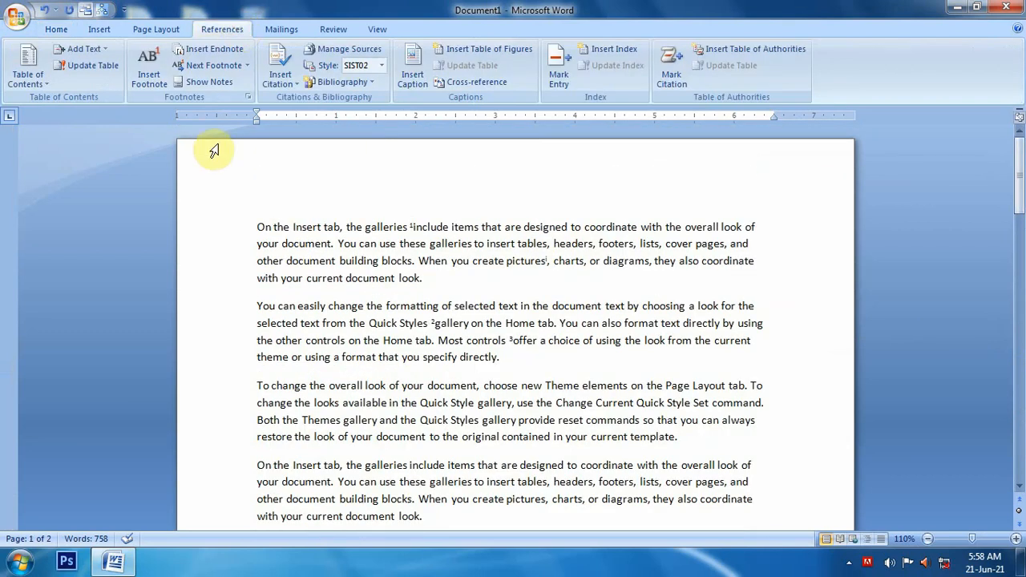